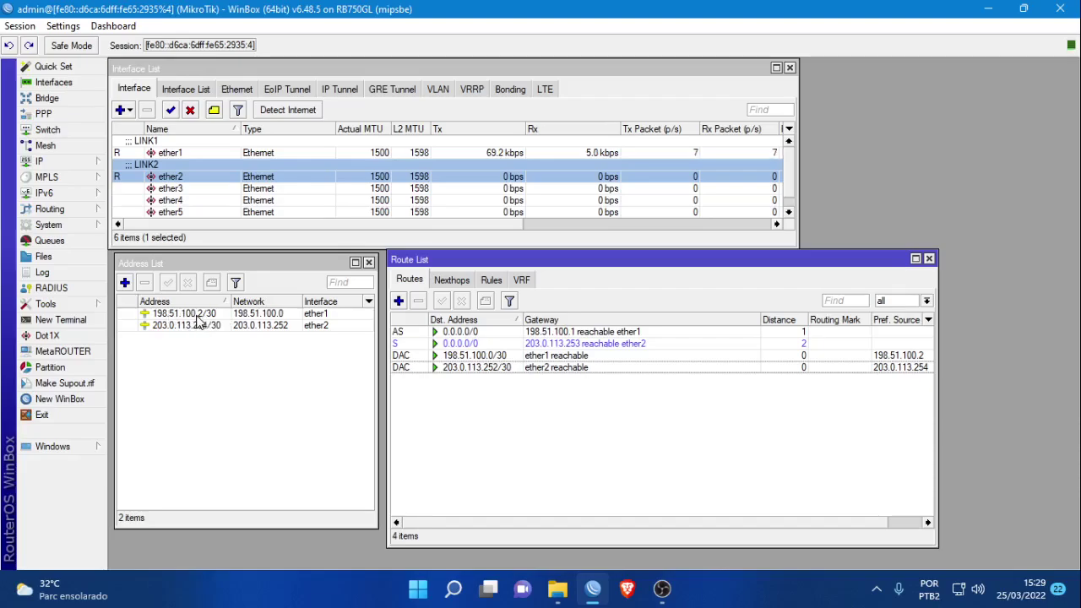
pyautogui.click(203, 319)
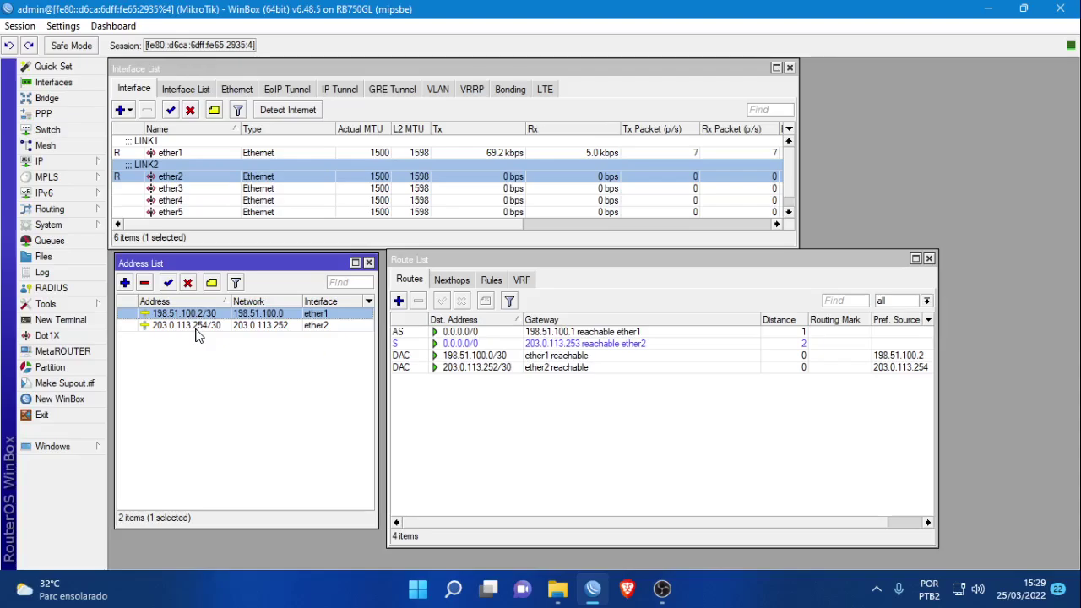
pyautogui.moveTo(195, 333)
pyautogui.click(209, 328)
pyautogui.click(197, 317)
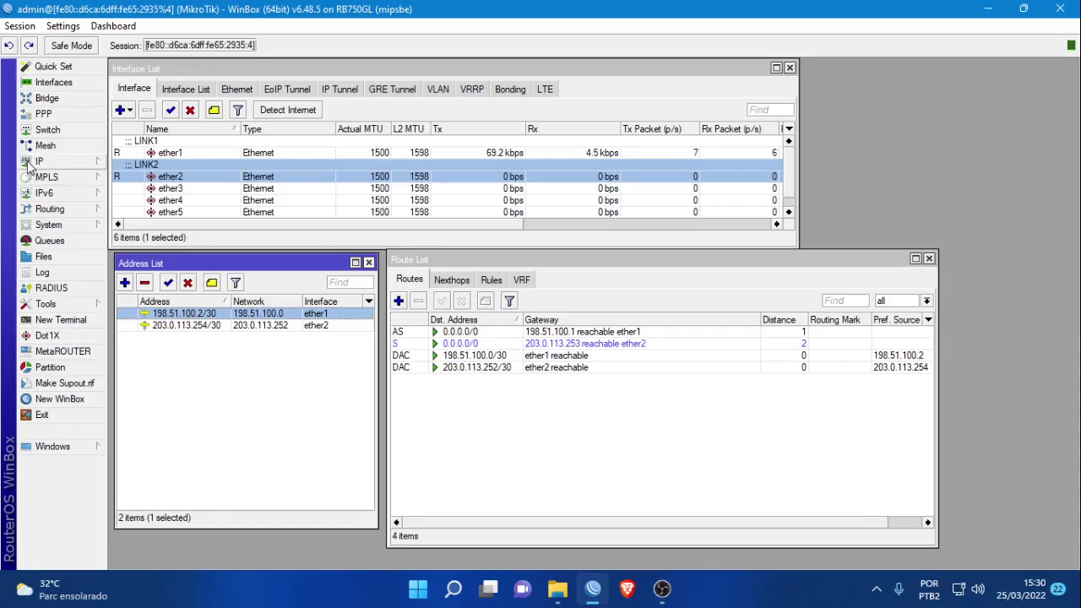
# Step: Open the firewall's NAT rules and restore the maximized window so the address and route lists remain accessible
pyautogui.click(31, 164)
pyautogui.click(150, 290)
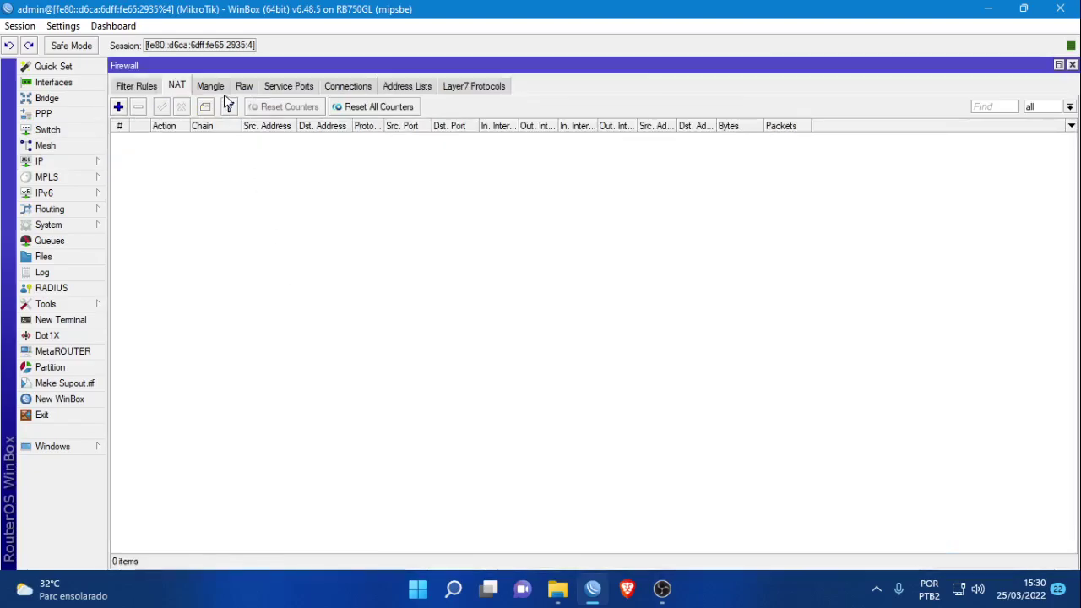
pyautogui.doubleClick(218, 67)
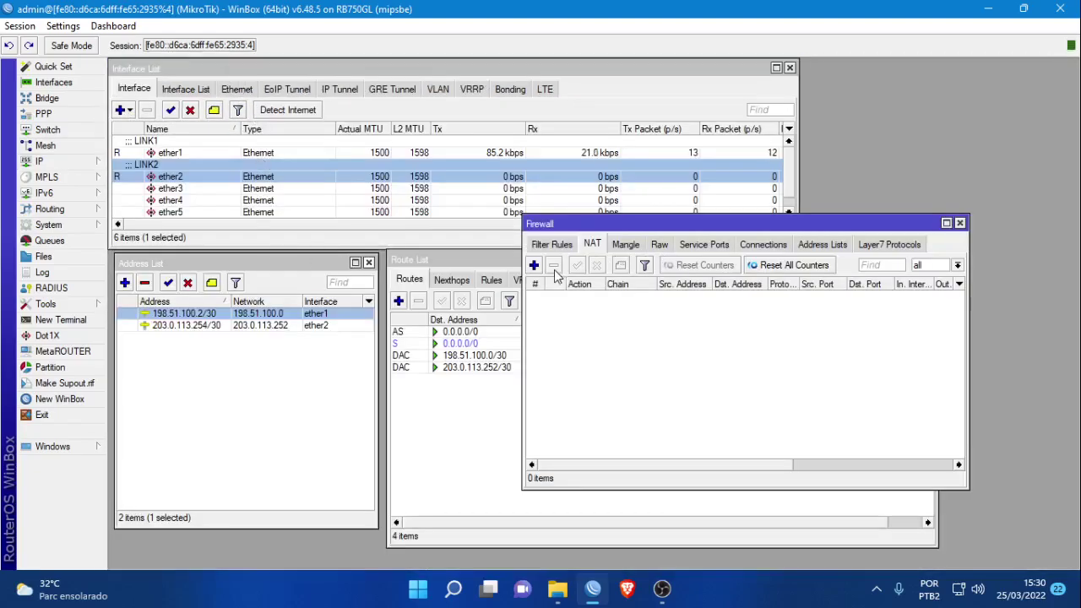
# Step: Copy the ether1 address 198.51.100.2/30 from its address entry and close the entry without changes
pyautogui.doubleClick(201, 317)
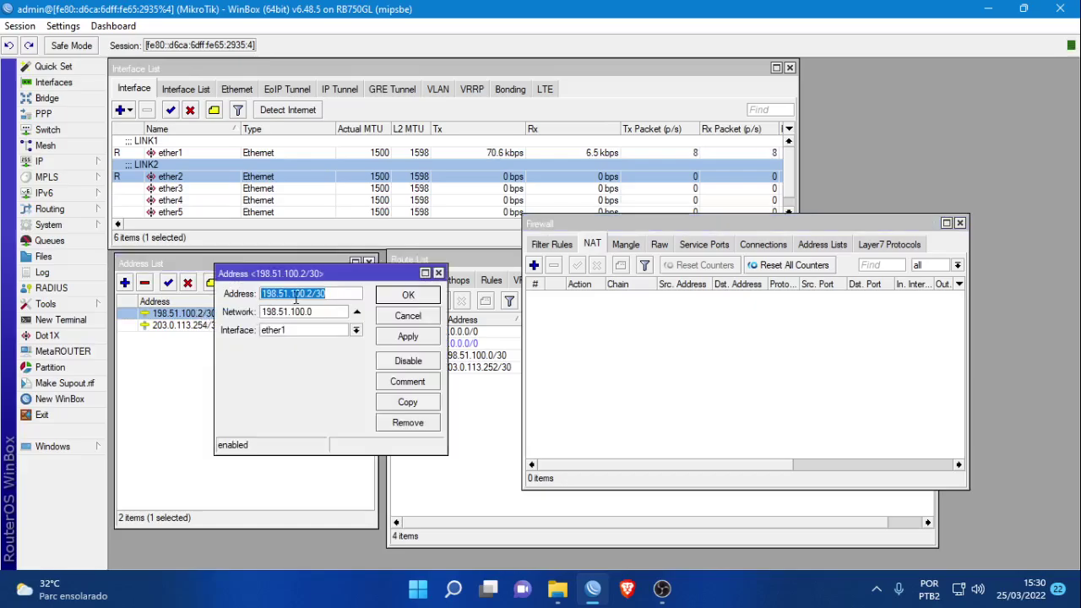
pyautogui.rightClick(295, 298)
pyautogui.click(336, 324)
pyautogui.click(408, 315)
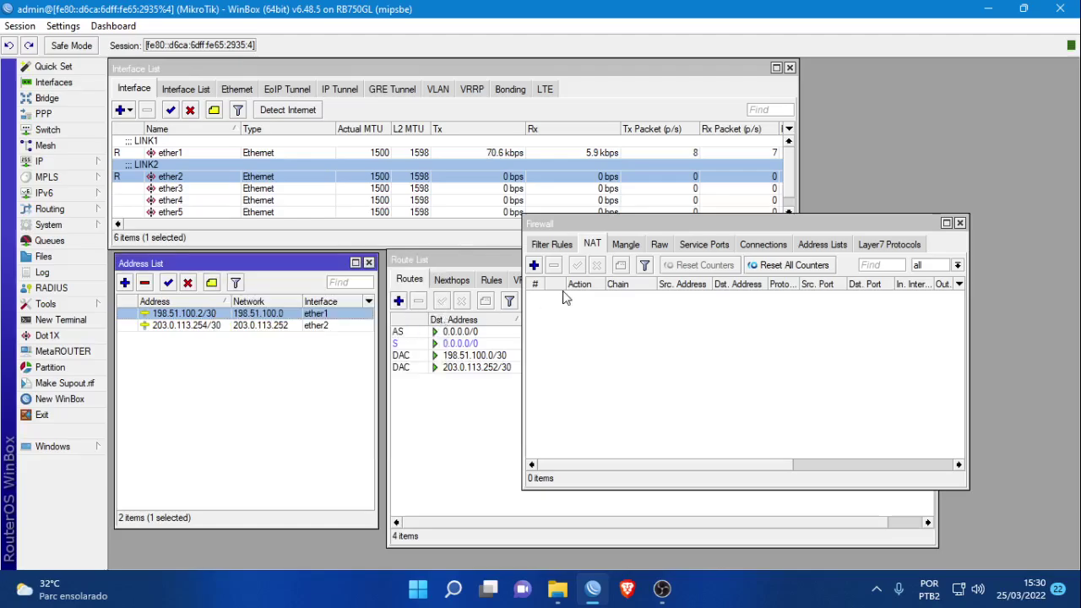
# Step: Add a srcnat NAT rule for out interface ether1 with action src-nat to address 198.51.100.2/30
pyautogui.click(534, 266)
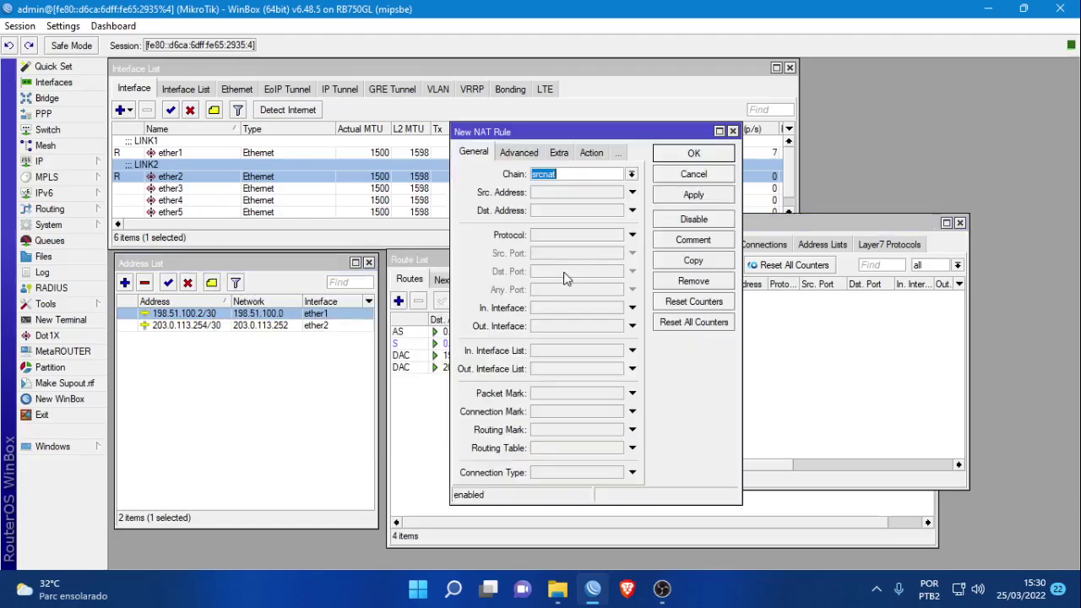
pyautogui.click(546, 328)
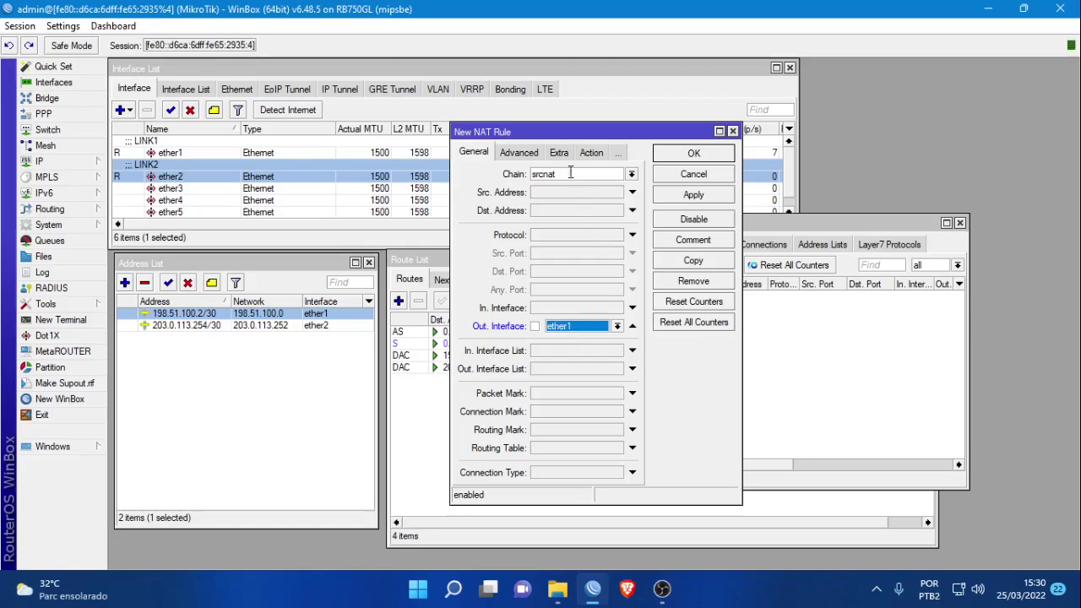
pyautogui.click(591, 152)
pyautogui.click(545, 174)
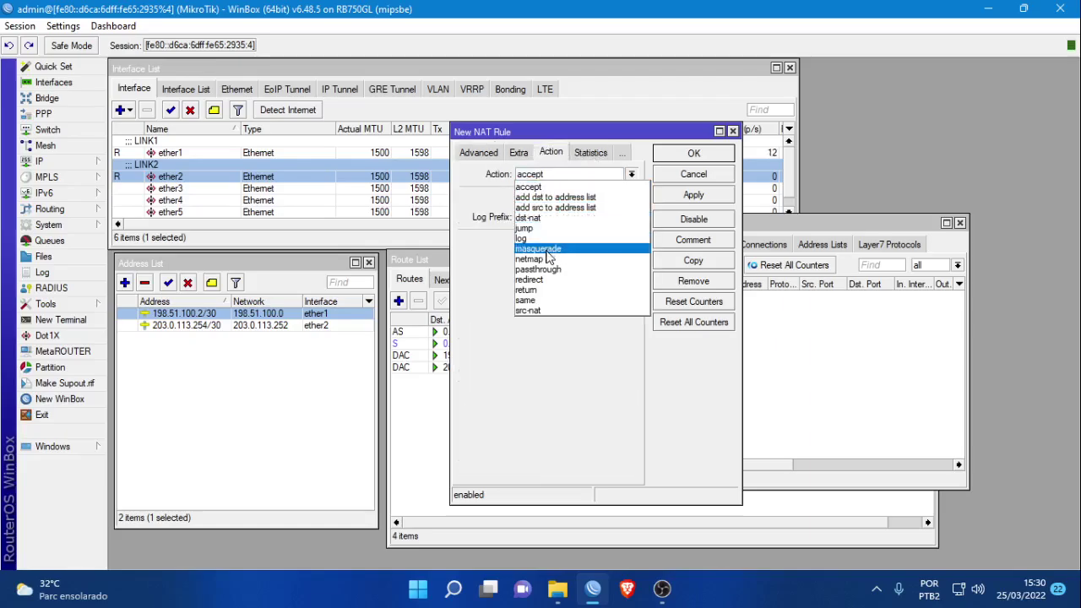
pyautogui.click(545, 310)
pyautogui.click(524, 242)
pyautogui.hotkey('ctrl', 'v')
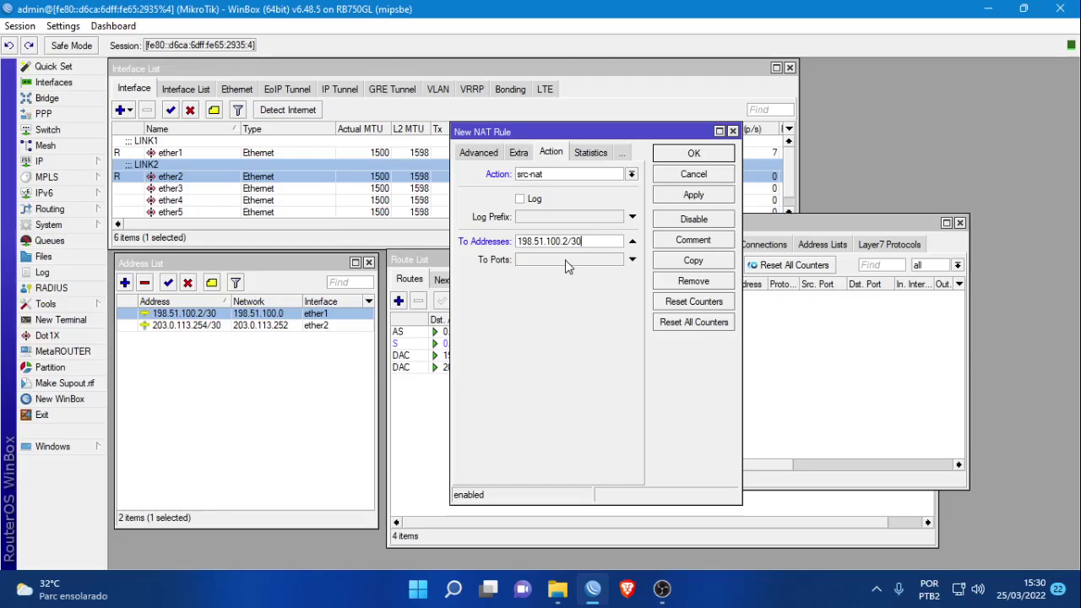
pyautogui.click(677, 161)
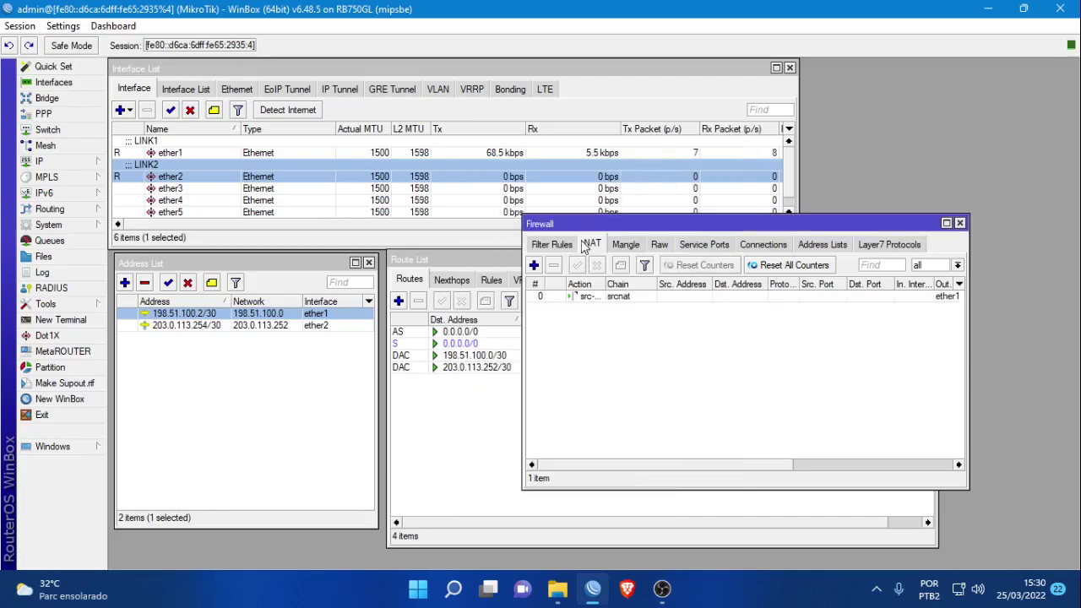
# Step: Label the ether1 NAT rule with the comment "SNAT LINK1"
pyautogui.click(582, 297)
pyautogui.click(619, 265)
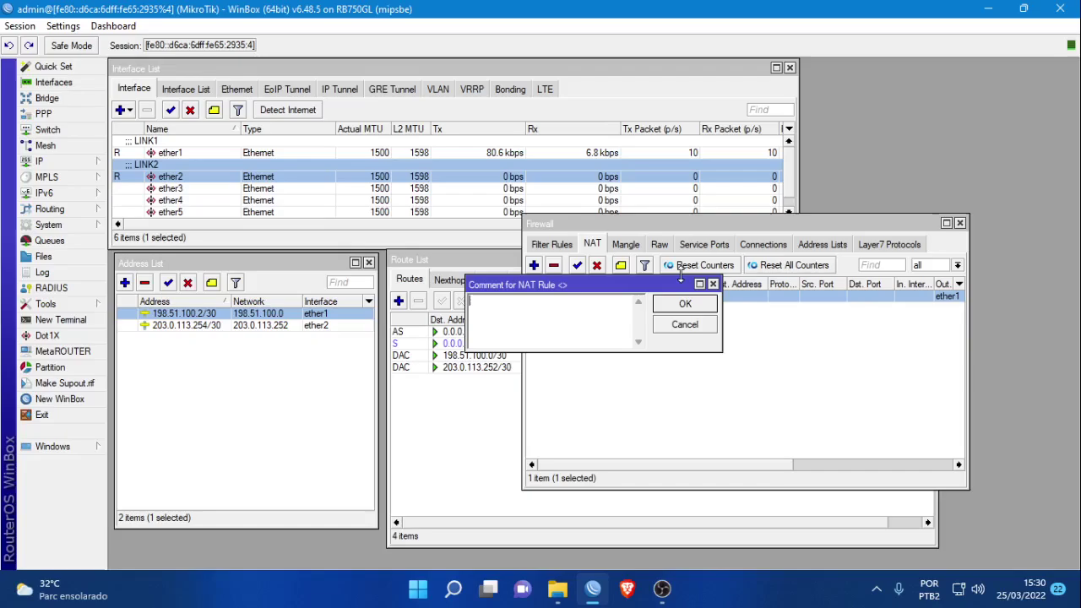
pyautogui.write('SNAT LINK1')
pyautogui.click(685, 306)
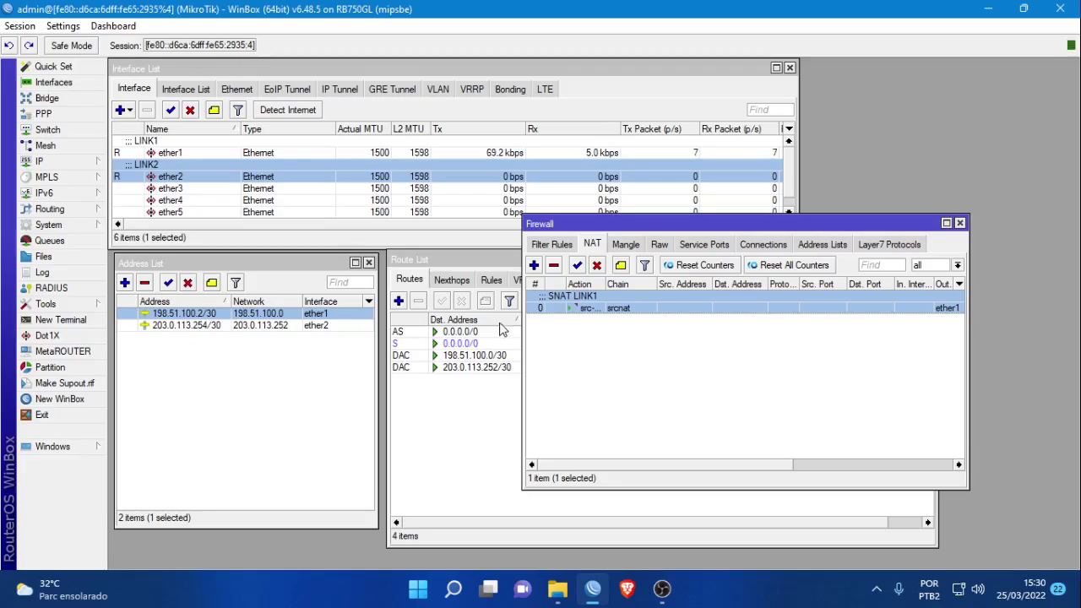
# Step: Move the Firewall window aside and copy the ether2 address 203.0.113.254/30 from its address entry
pyautogui.moveTo(558, 224); pyautogui.dragTo(596, 235)
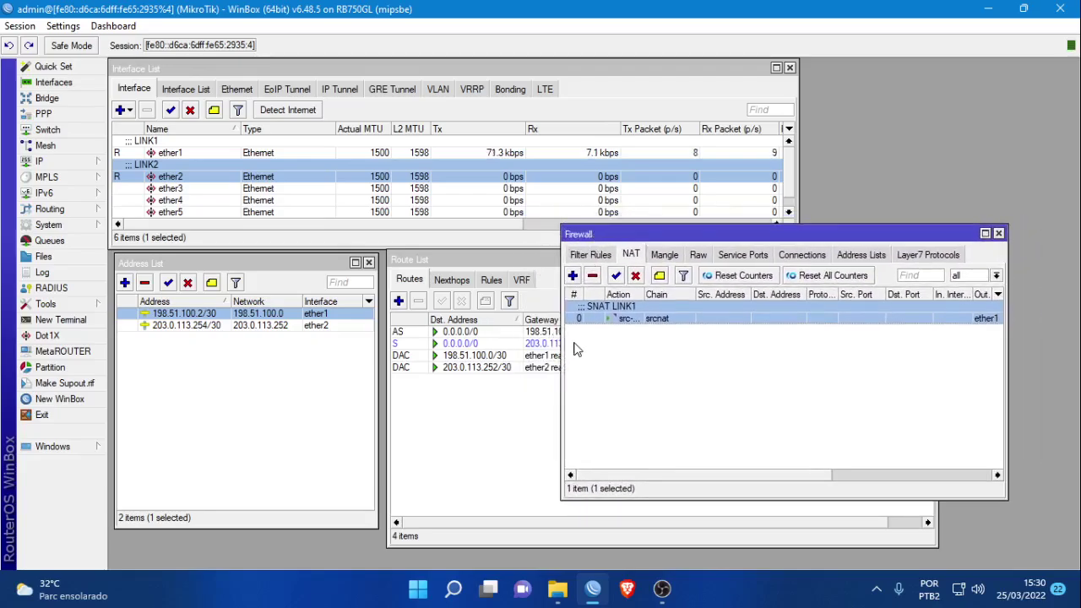
pyautogui.doubleClick(179, 325)
pyautogui.rightClick(311, 294)
pyautogui.click(347, 321)
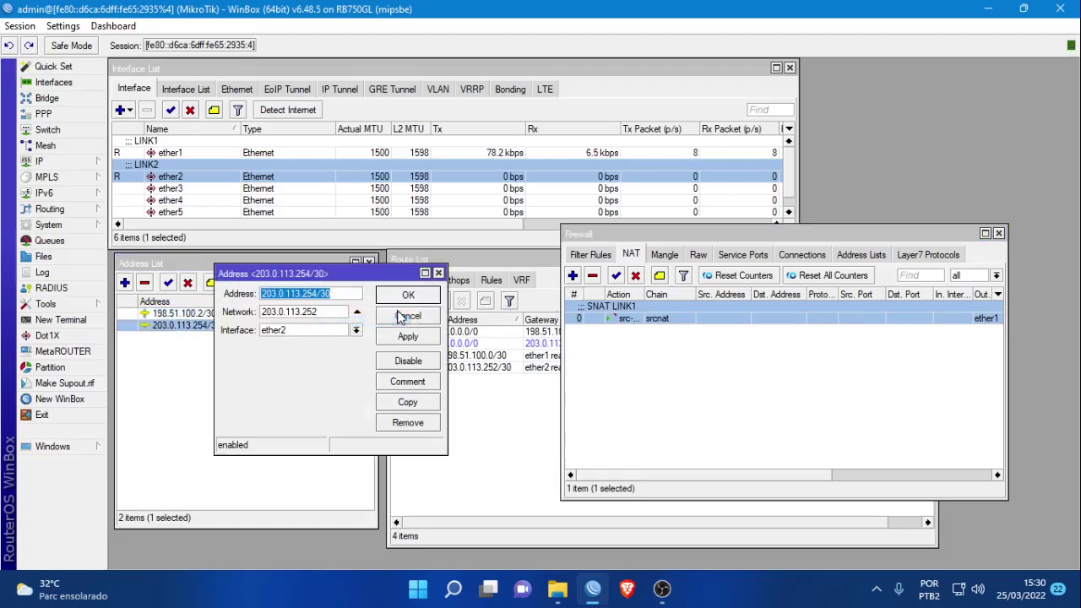
pyautogui.click(407, 314)
# Step: Add a srcnat NAT rule for out interface ether2 with action src-nat to address 203.0.113.254/30
pyautogui.click(573, 276)
pyautogui.click(478, 153)
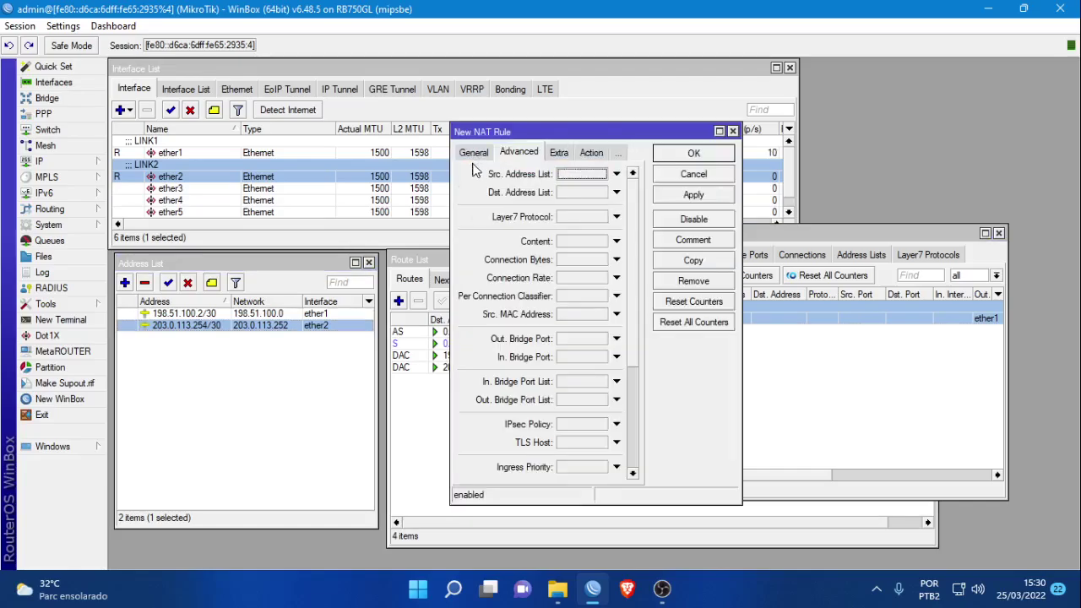
pyautogui.click(470, 153)
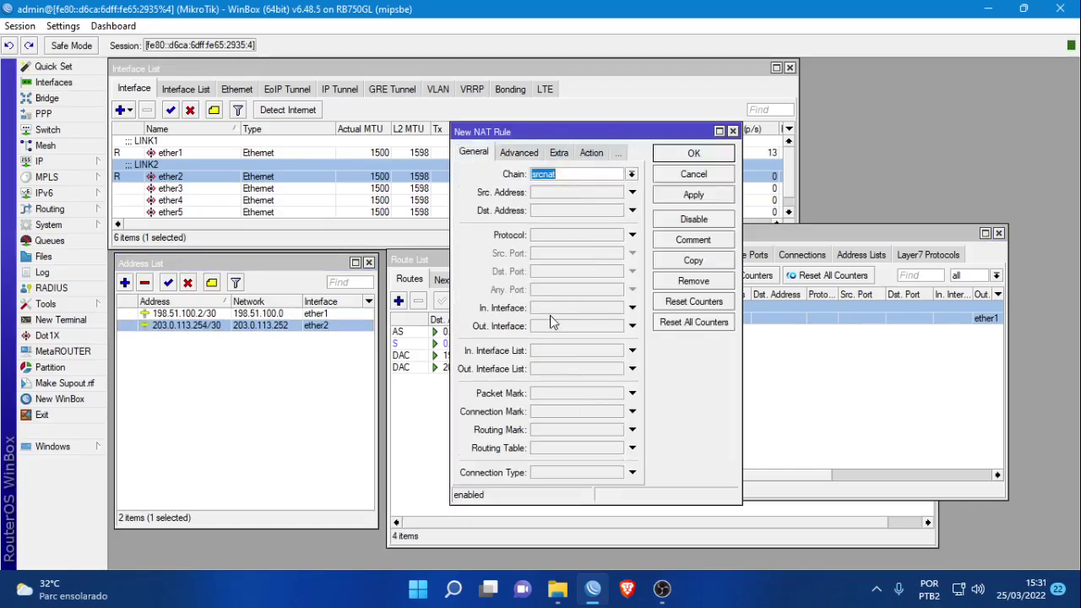
pyautogui.click(575, 326)
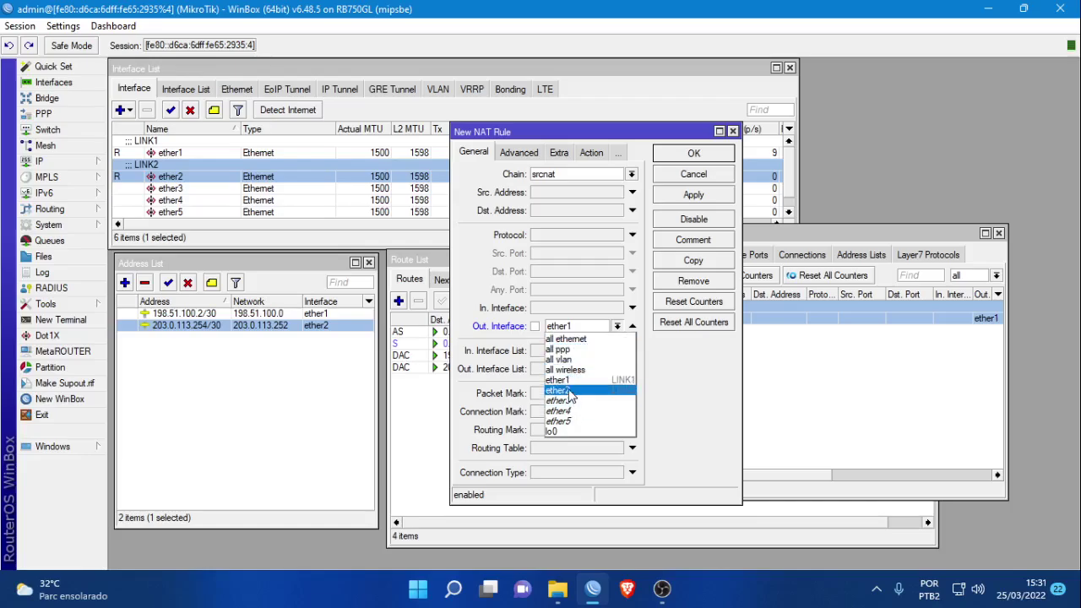
pyautogui.click(557, 390)
pyautogui.click(591, 152)
pyautogui.click(546, 175)
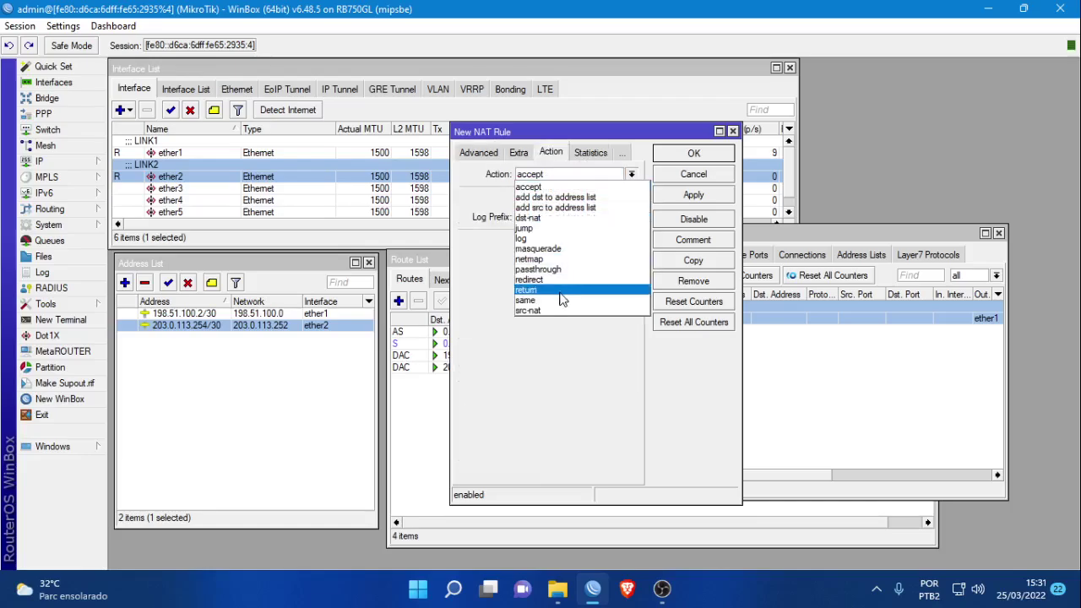
pyautogui.click(527, 310)
pyautogui.click(528, 240)
pyautogui.hotkey('ctrl', 'v')
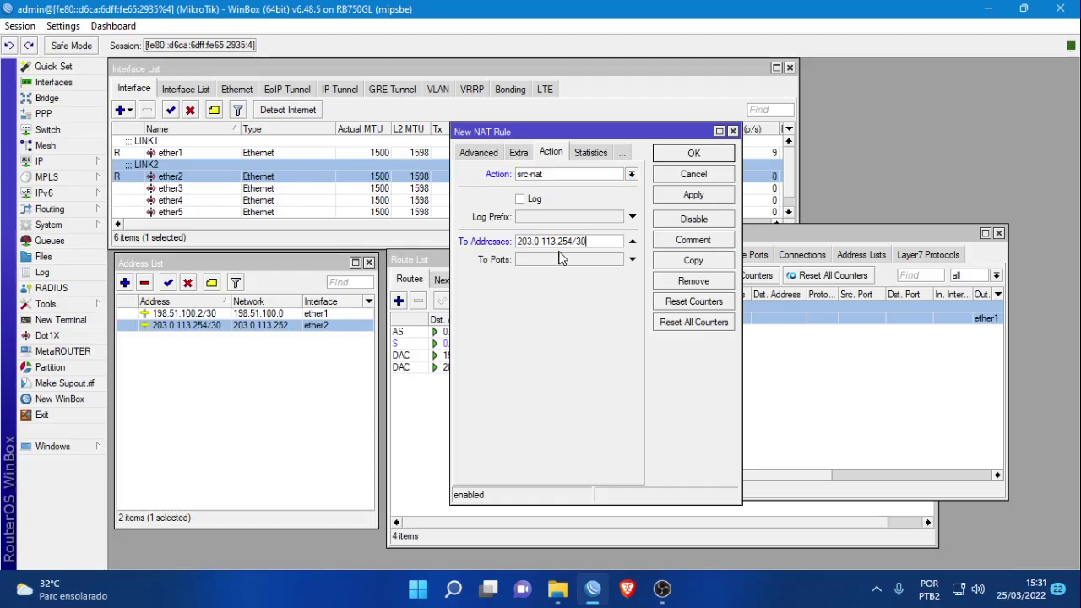
pyautogui.click(680, 157)
# Step: Label the ether2 NAT rule with the comment "SNAT LINK2" and close the Firewall window
pyautogui.click(631, 330)
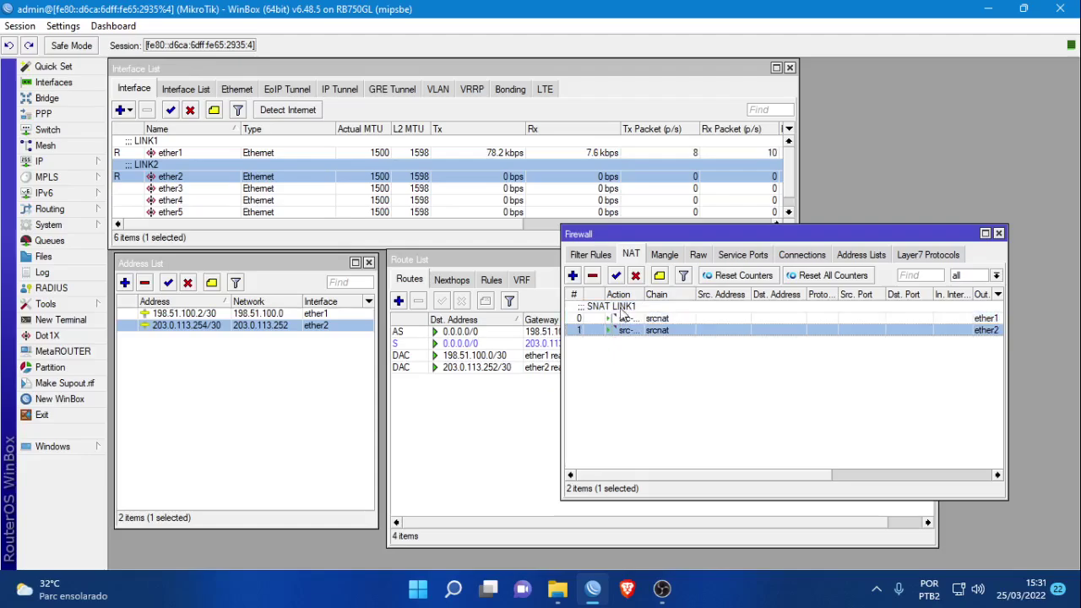
pyautogui.click(659, 277)
pyautogui.write('SNAT L')
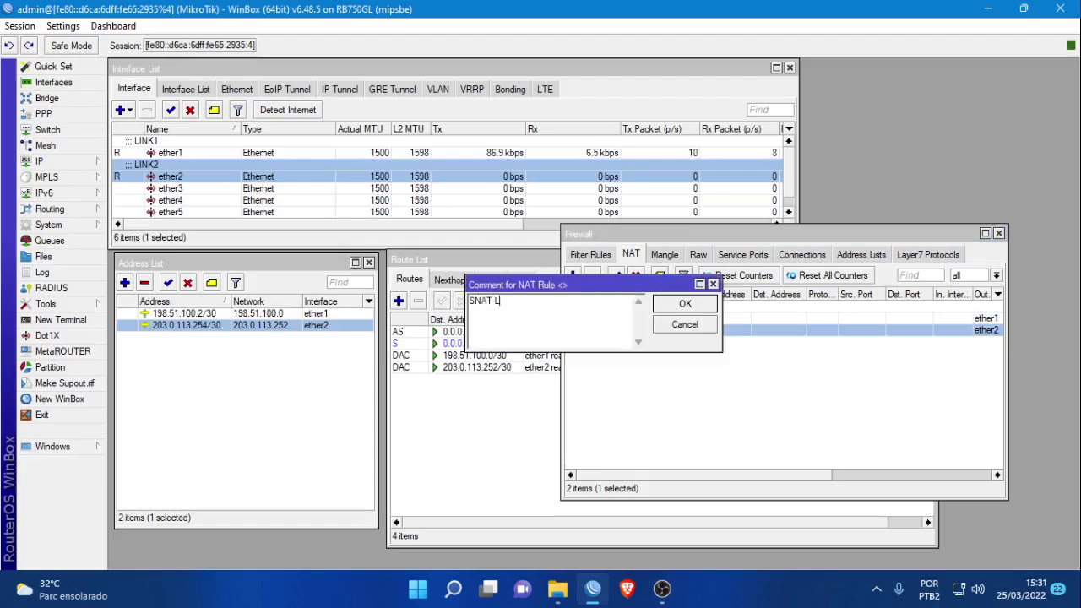
pyautogui.write('INK2')
pyautogui.click(685, 306)
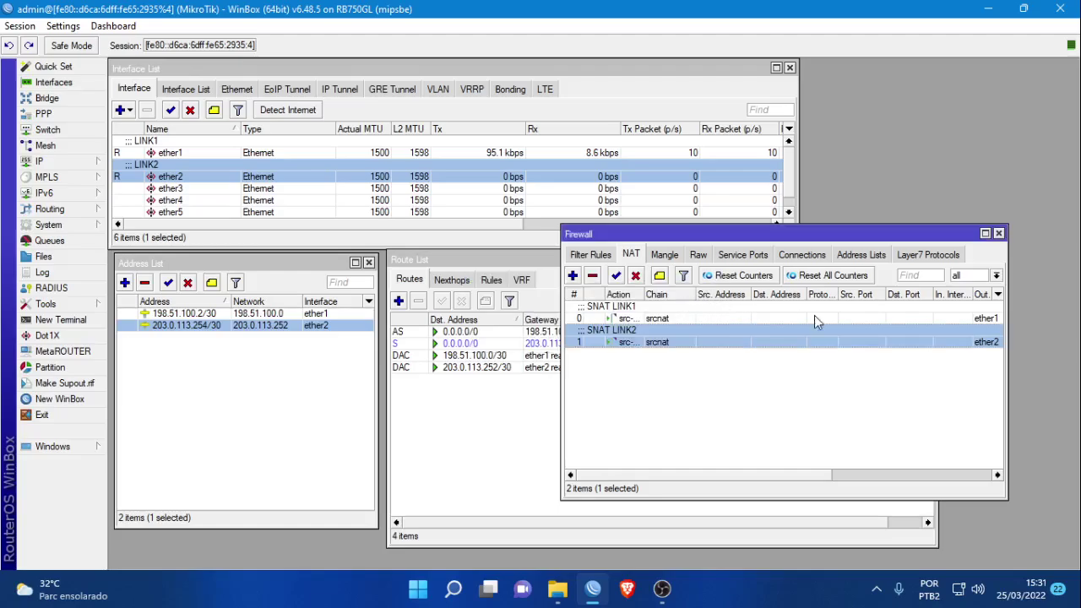
pyautogui.click(998, 234)
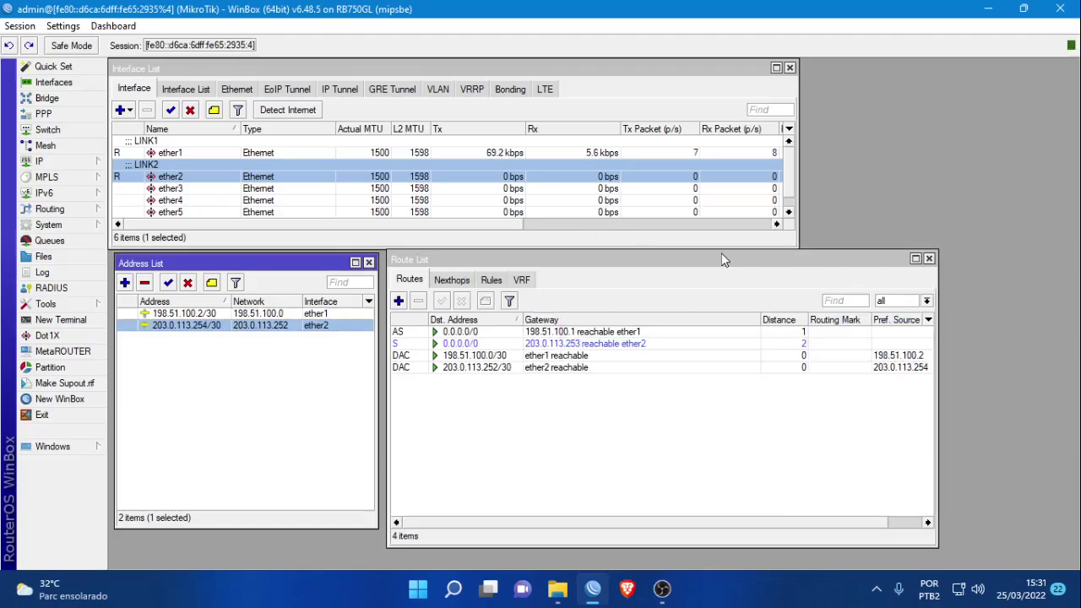
# Step: Test internet connectivity by pinging 8.8.8.8, stop after a few packets and close the Ping tool
pyautogui.click(36, 306)
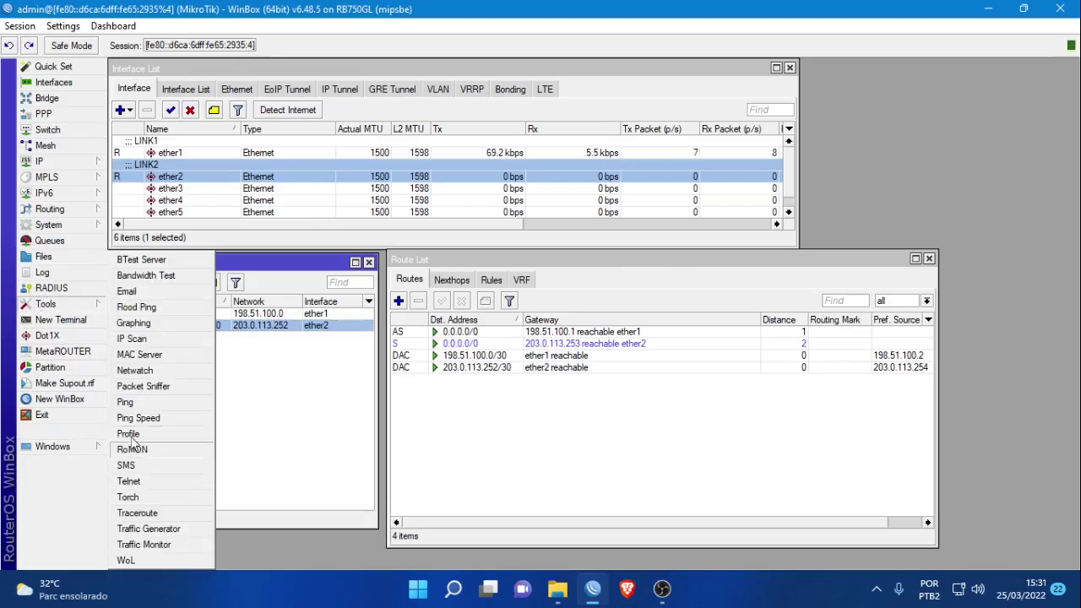
pyautogui.click(168, 405)
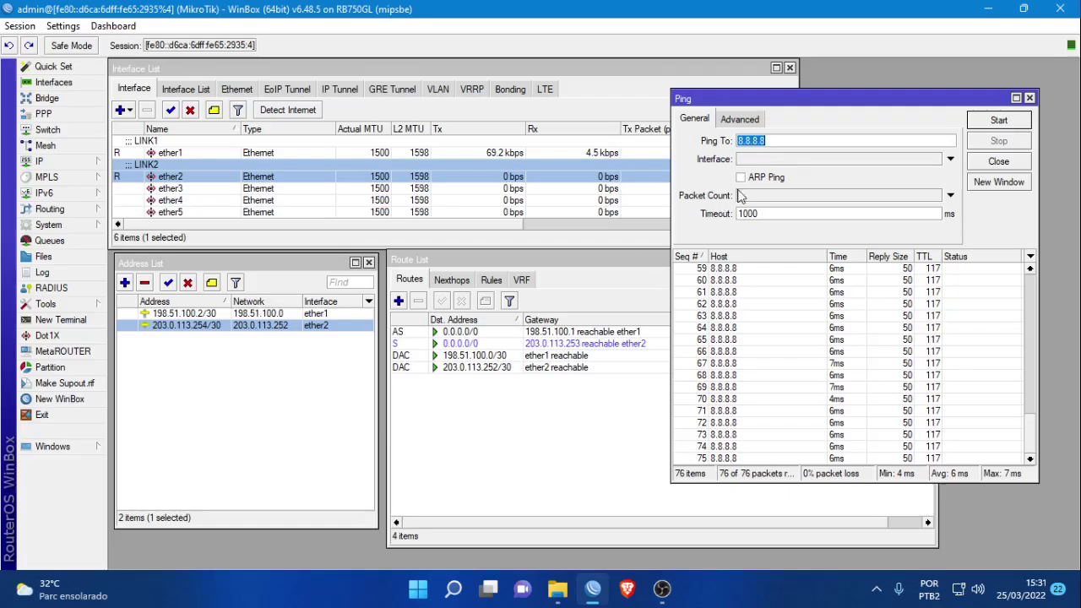
pyautogui.click(740, 119)
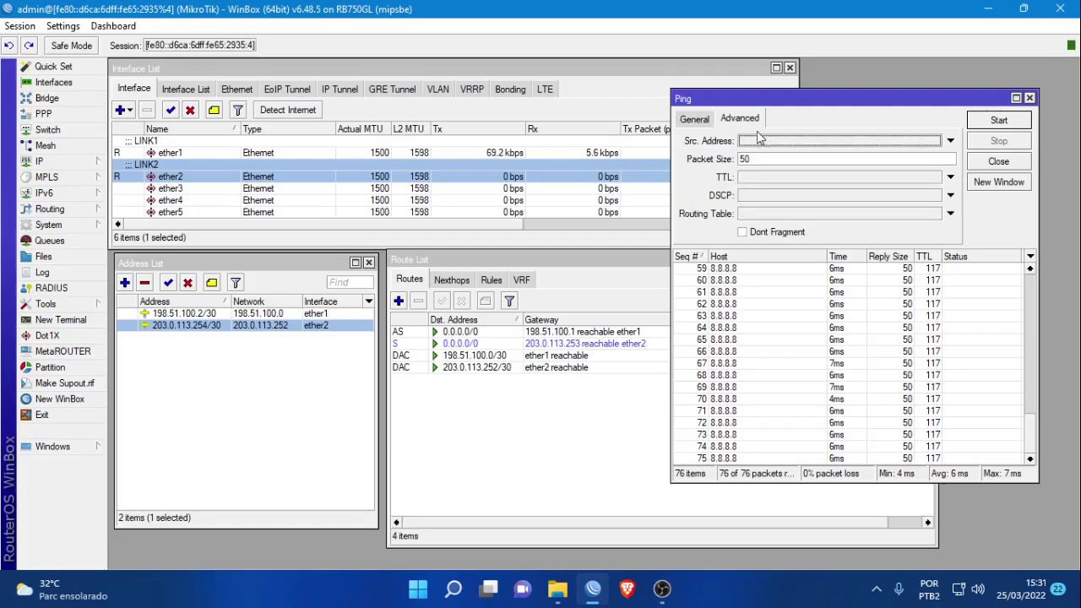
pyautogui.click(694, 119)
pyautogui.click(997, 121)
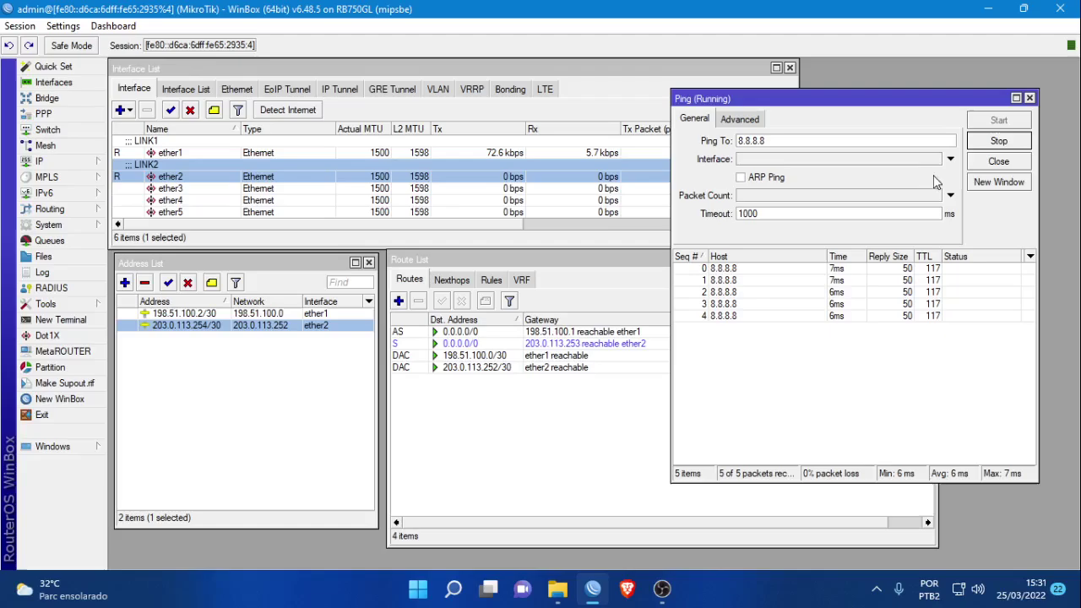
pyautogui.click(996, 141)
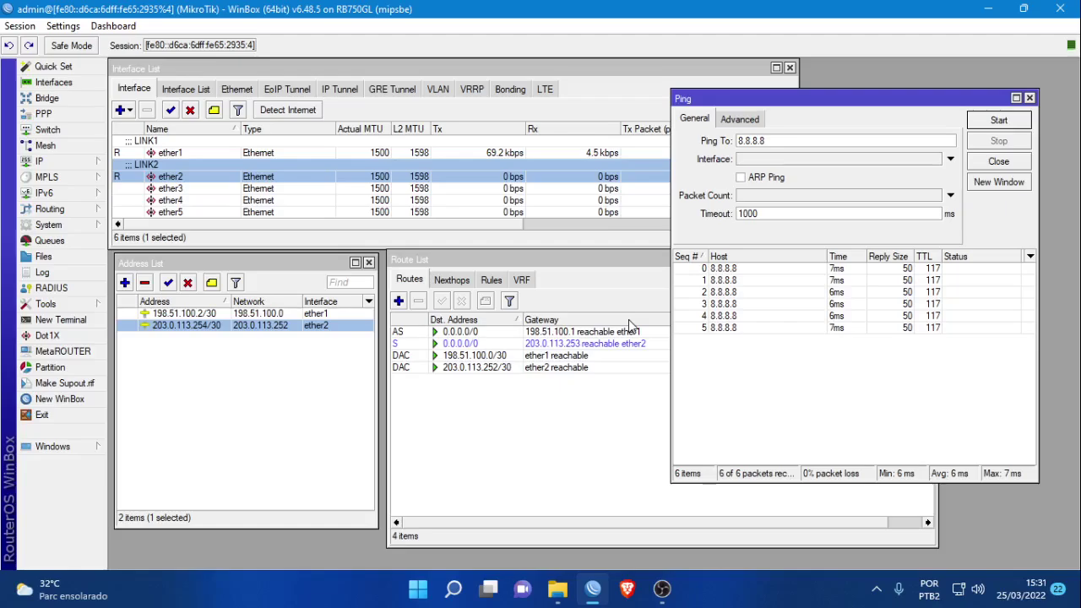
pyautogui.click(982, 163)
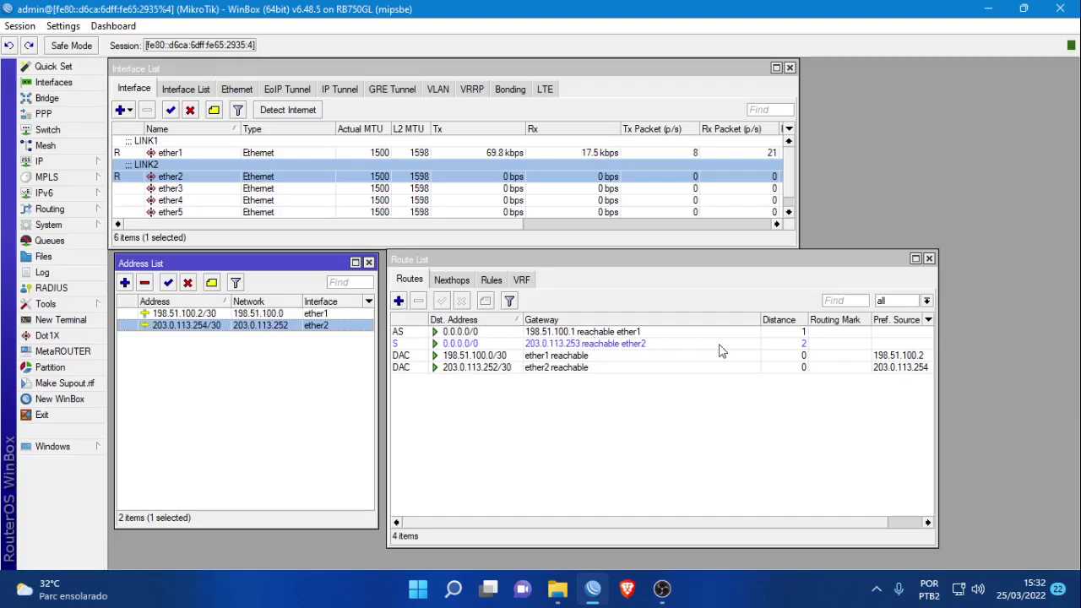
# Step: Copy the default route via 198.51.100.1 into a new route with destination 208.67.222.123 and scope 10
pyautogui.doubleClick(561, 333)
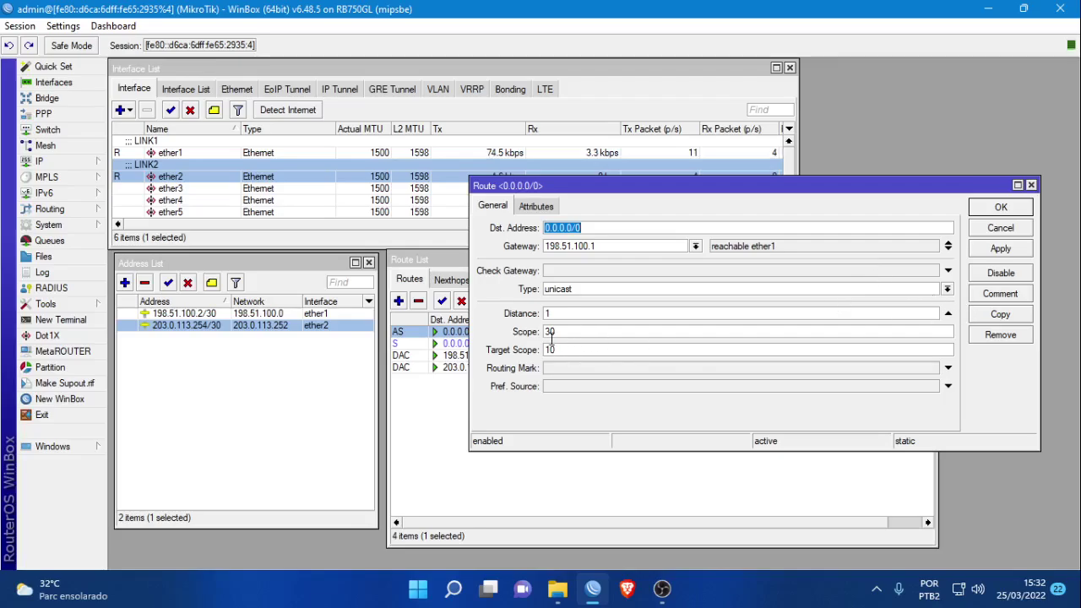
pyautogui.click(992, 316)
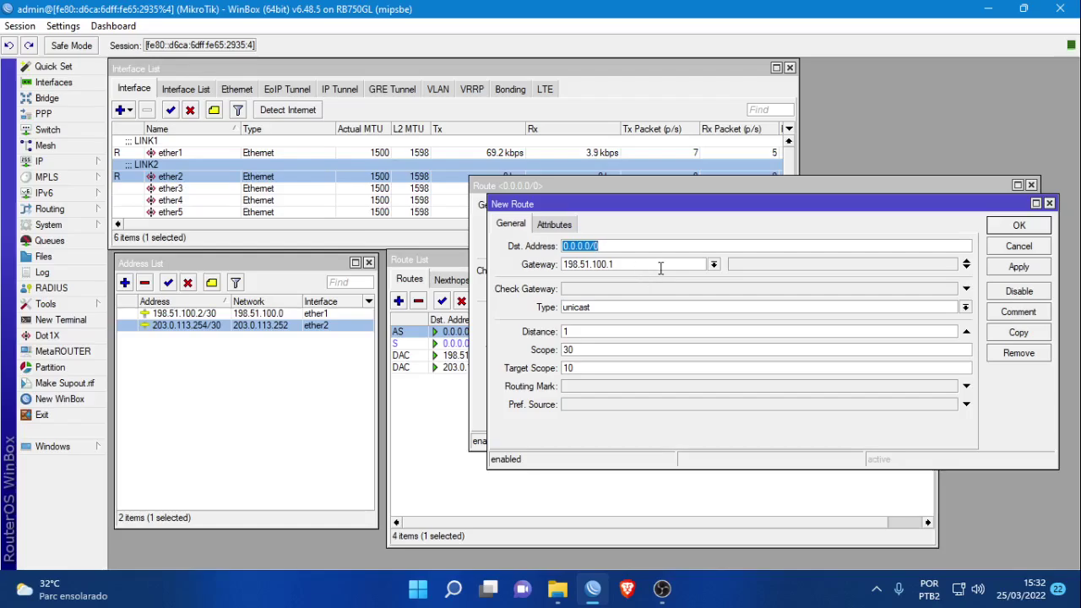
pyautogui.write('208.67.')
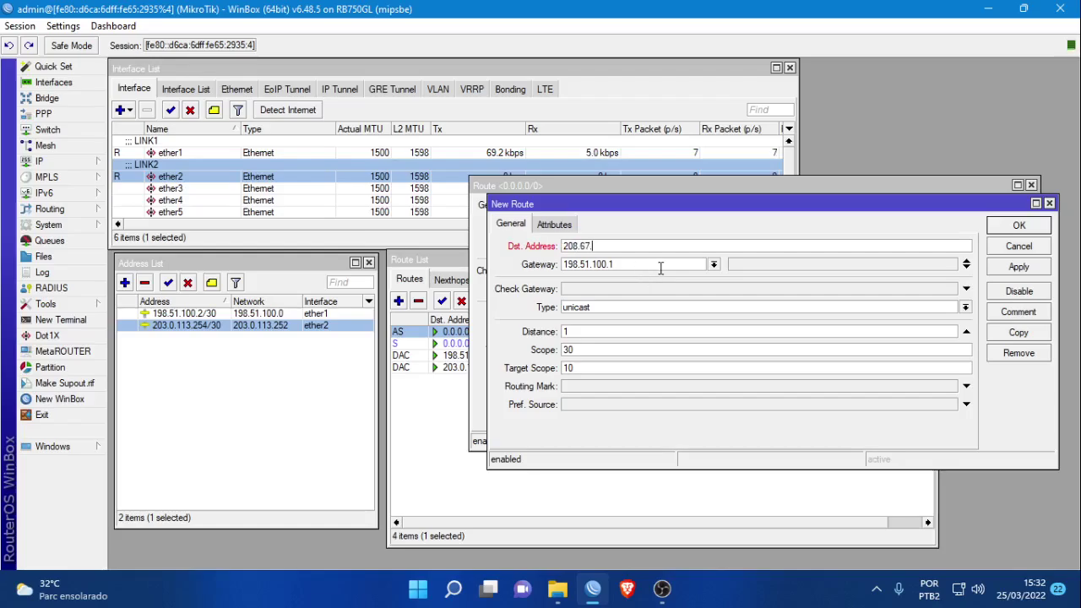
pyautogui.write('222.123')
pyautogui.doubleClick(567, 350)
pyautogui.write('10')
# Step: Label the new 208.67.222.123 route with the comment "RECURSAO LINK1", save it and close the source default route
pyautogui.click(1017, 312)
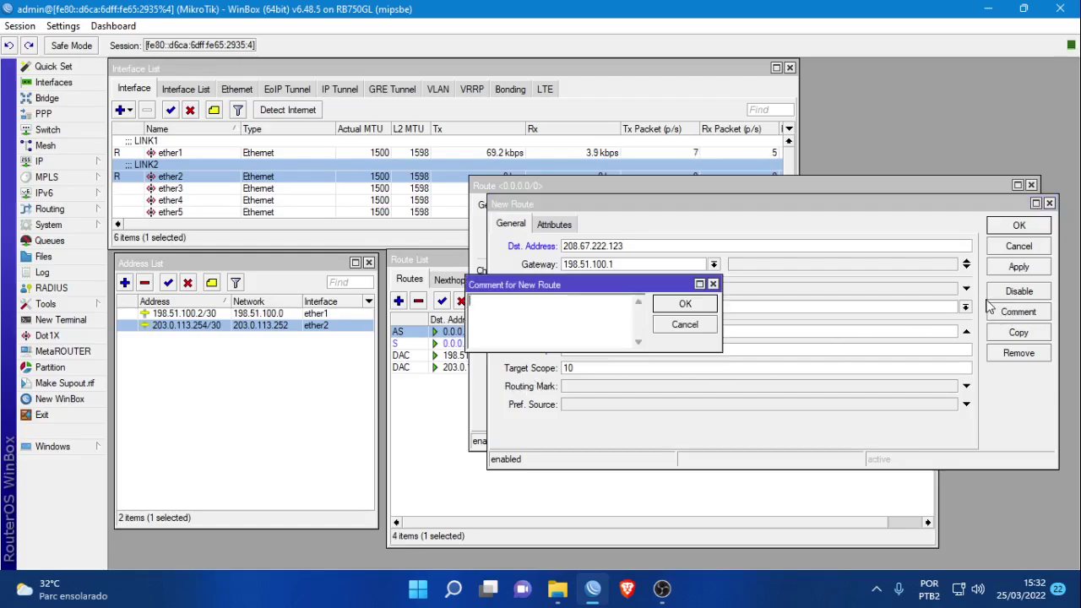
pyautogui.write('RECURSAO')
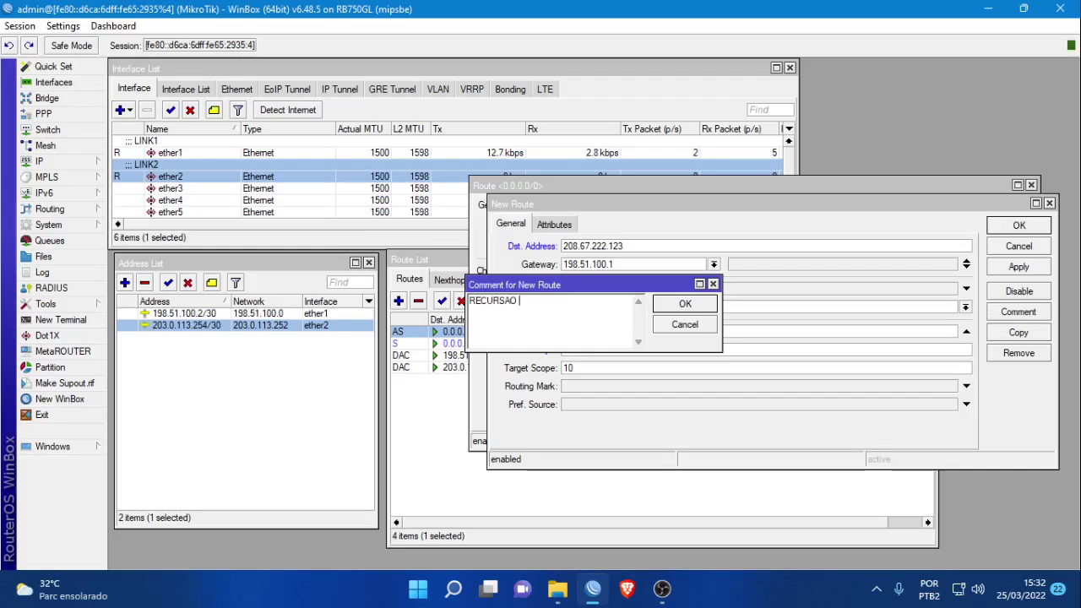
pyautogui.write(' LINK1')
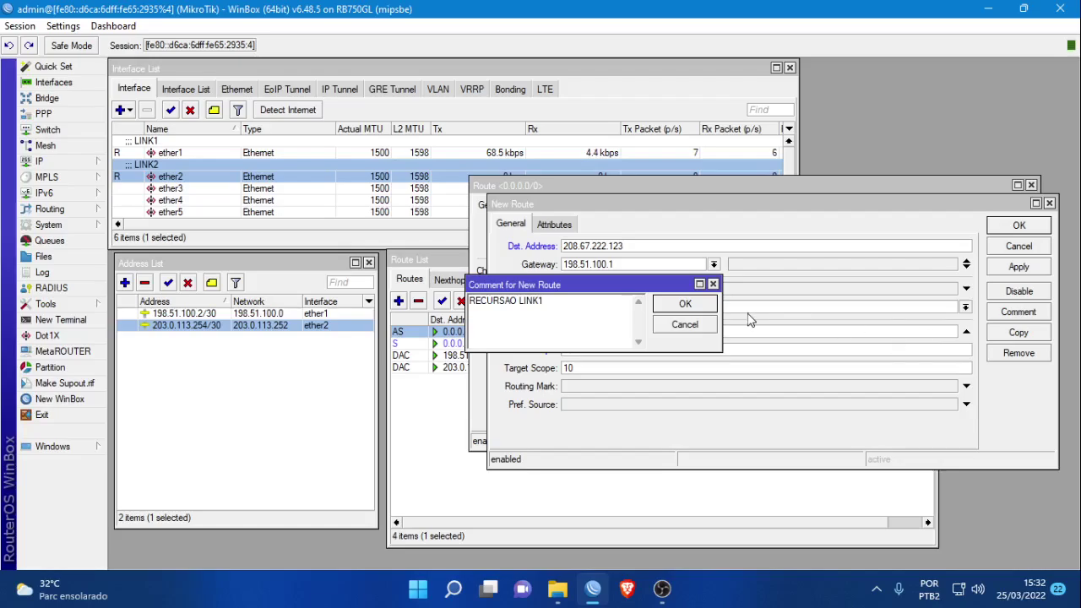
pyautogui.click(699, 309)
pyautogui.click(1009, 231)
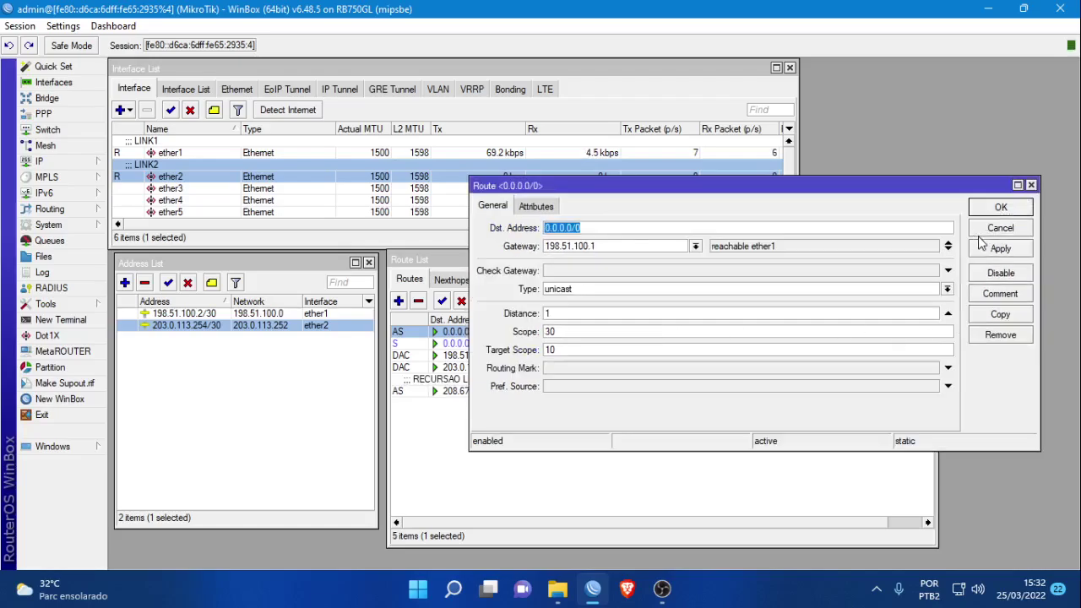
pyautogui.click(1000, 207)
pyautogui.doubleClick(509, 344)
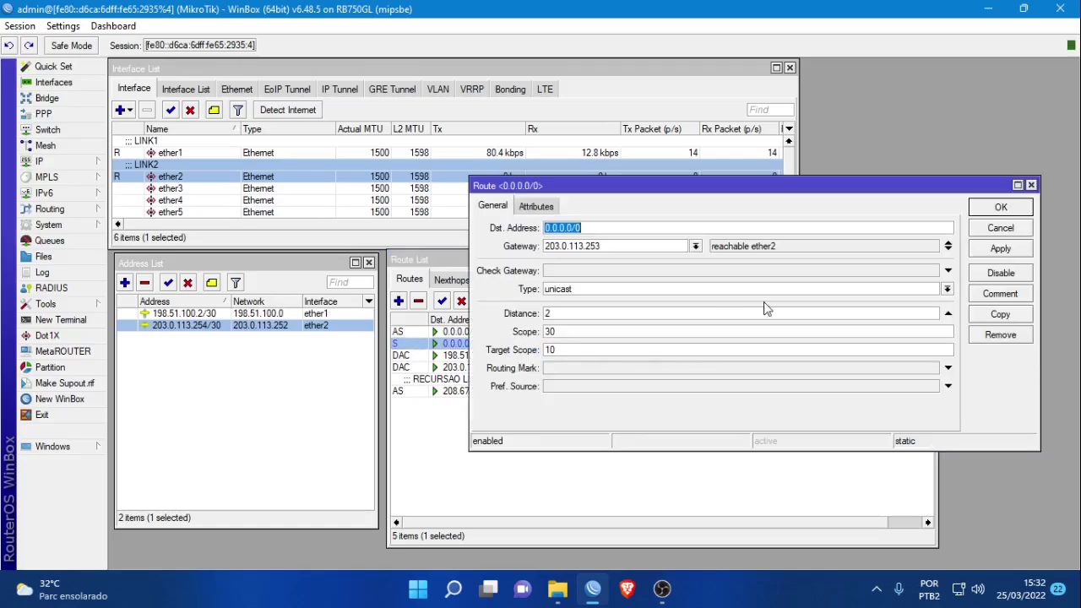
pyautogui.click(998, 318)
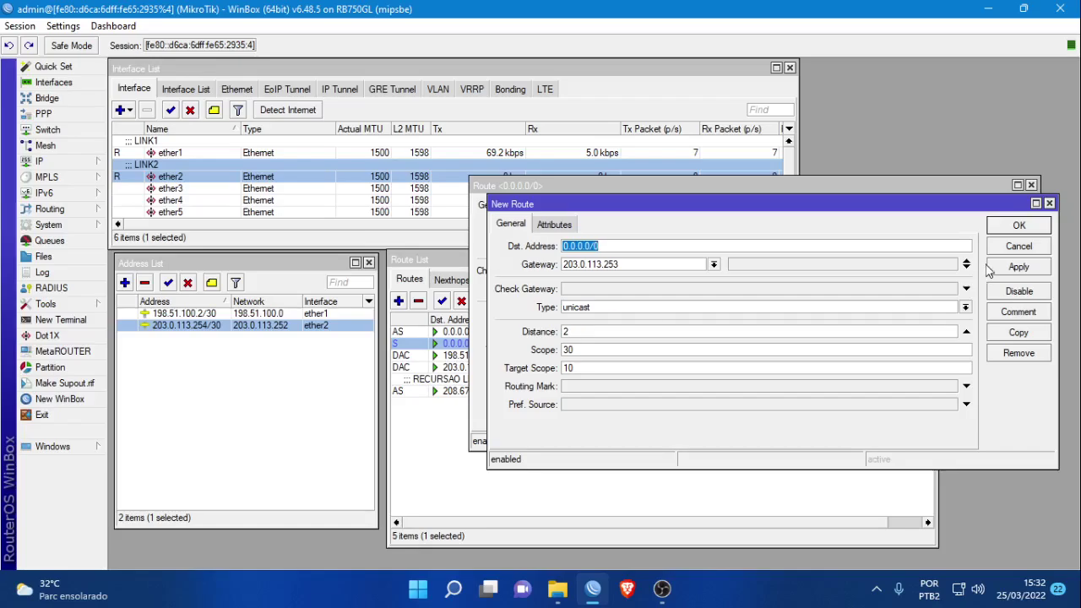
pyautogui.click(1010, 252)
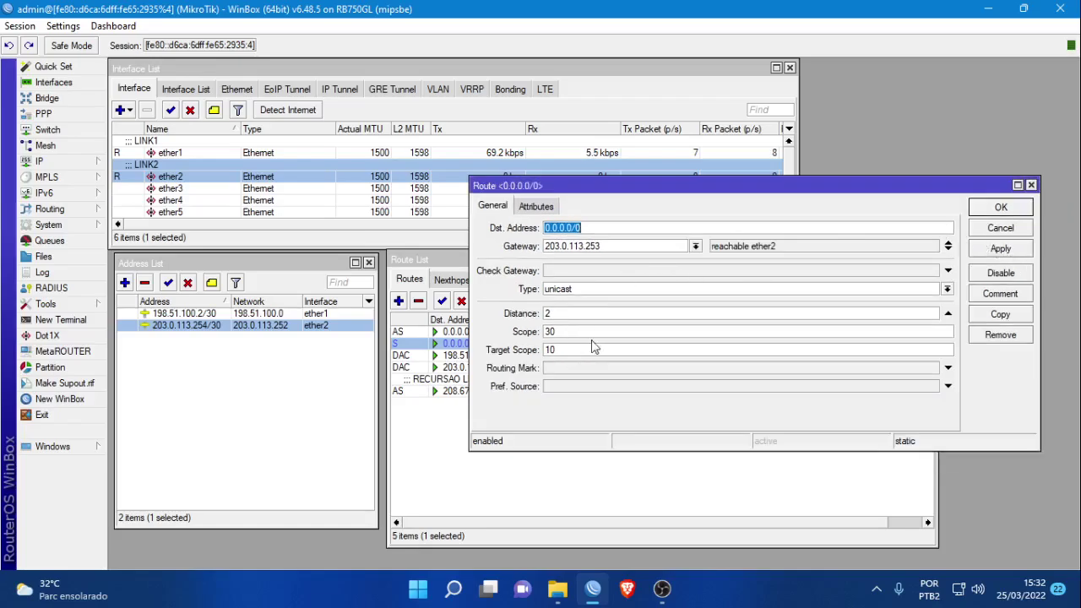
pyautogui.click(993, 228)
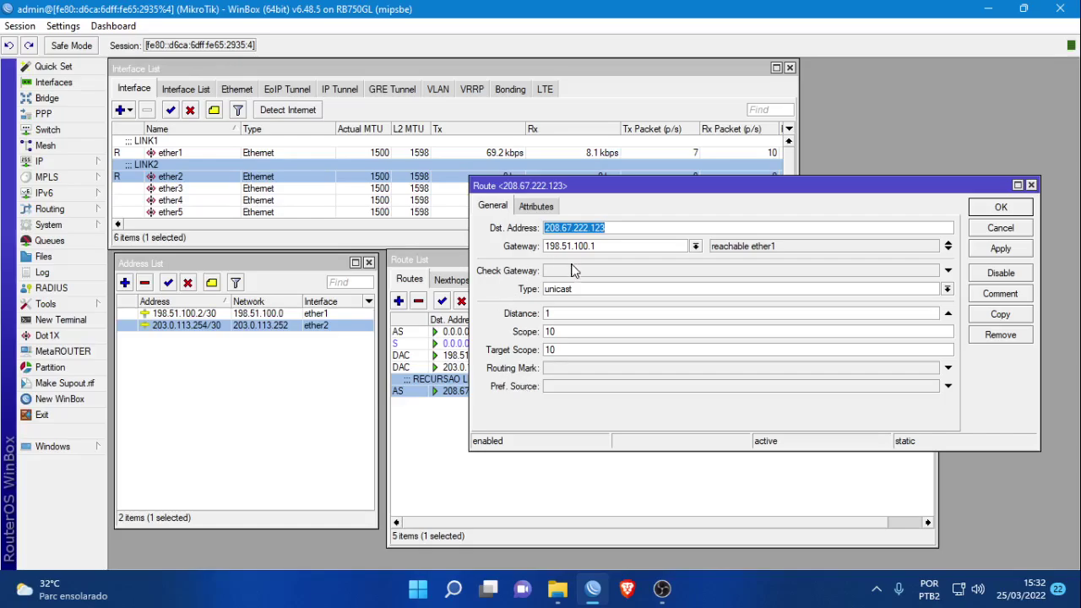
# Step: Set the gateway check of the 208.67.222.123 route to ping and save the route
pyautogui.click(571, 276)
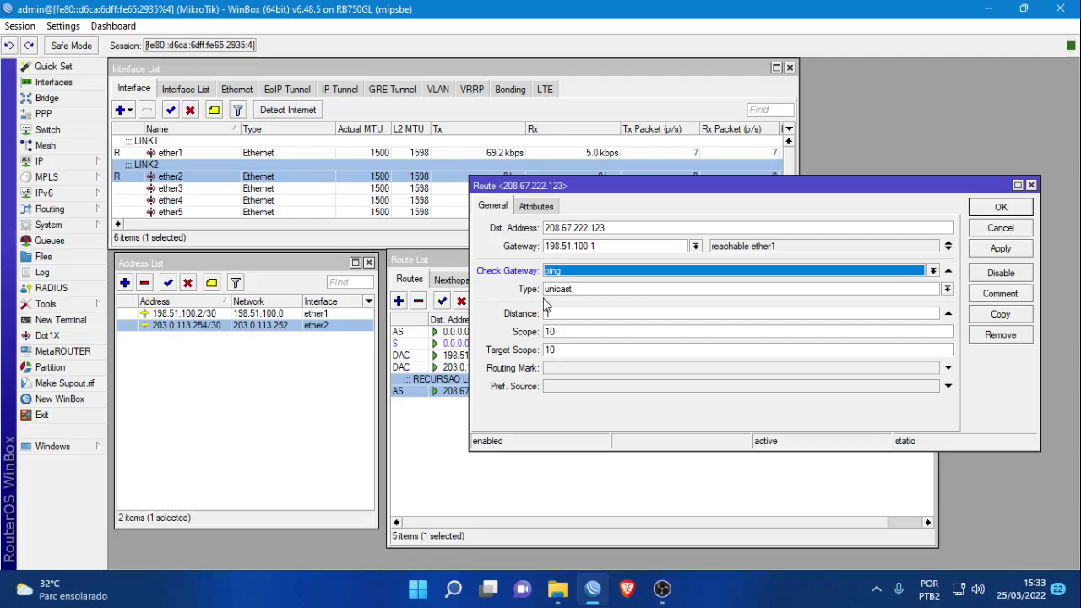
pyautogui.click(1001, 206)
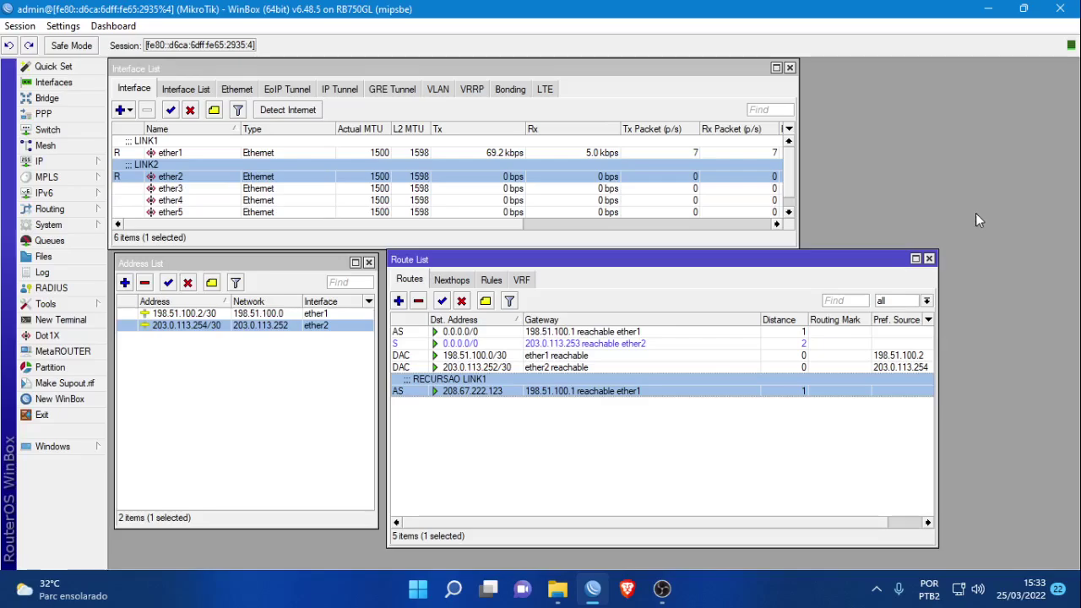
# Step: Copy the default route via 203.0.113.253 into a new route with destination 208.67.220.123, distance 1 and scope 10
pyautogui.doubleClick(517, 344)
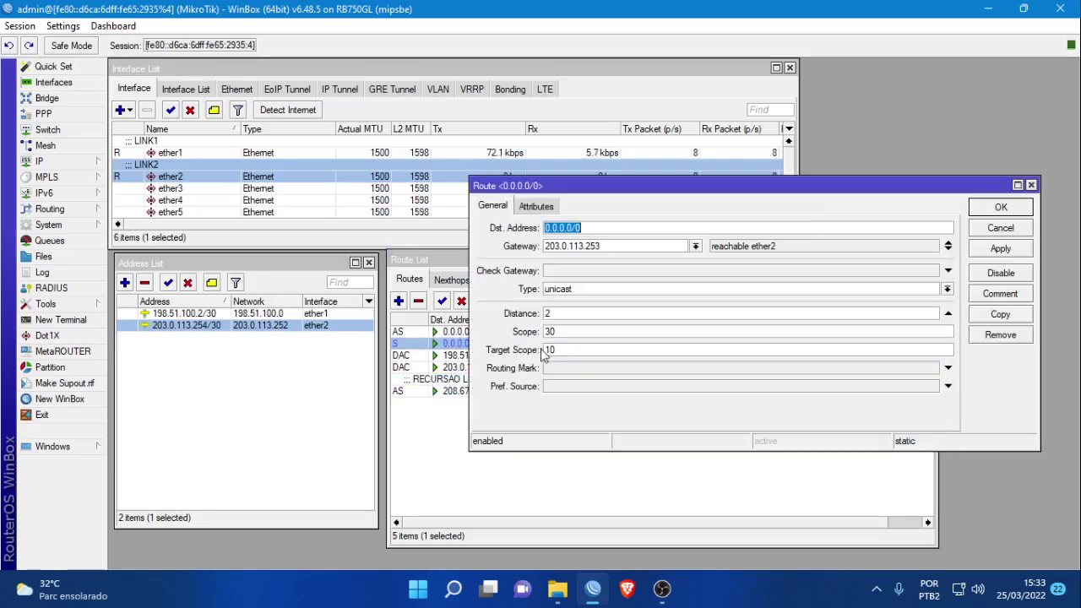
pyautogui.click(1000, 314)
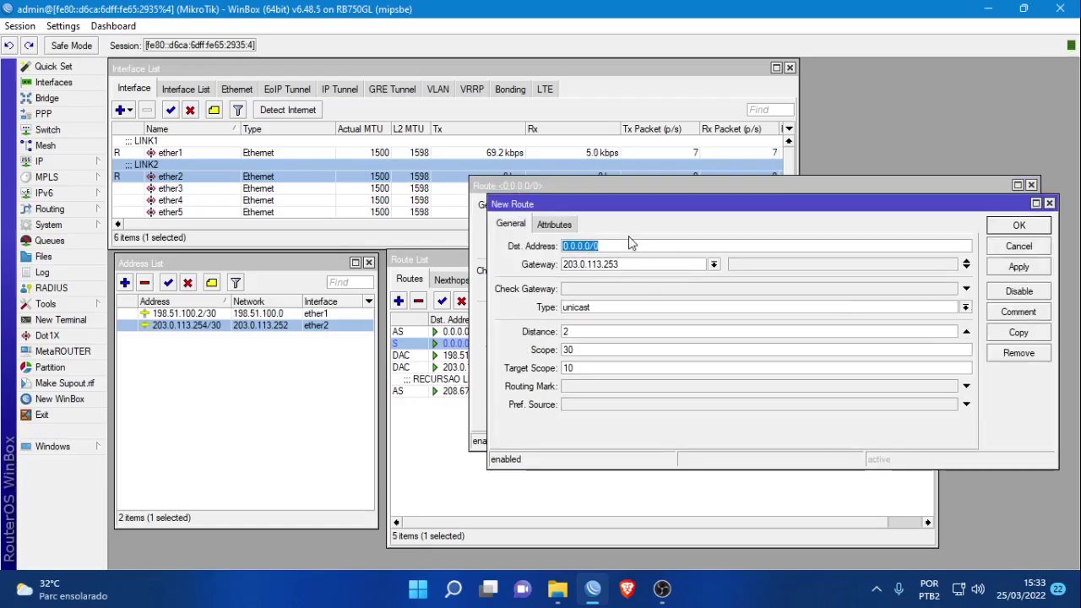
pyautogui.write('208.67.22')
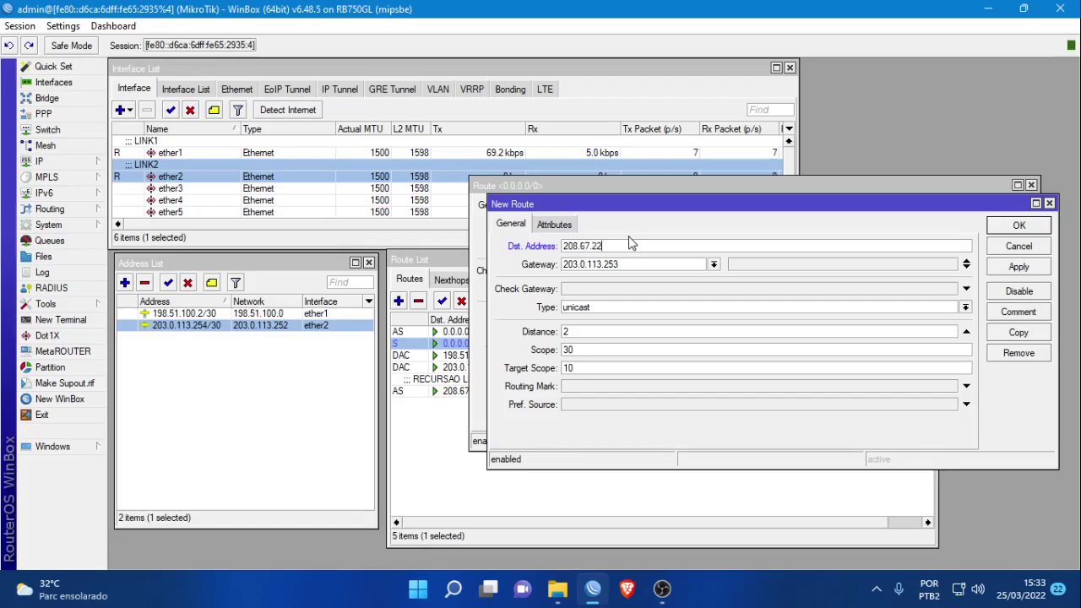
pyautogui.write('0.123')
pyautogui.doubleClick(590, 332)
pyautogui.write('1')
pyautogui.press('Tab')
pyautogui.write('10')
# Step: Label the new 208.67.220.123 route with the comment "RECURSAO LINK2", save it and close the source default route
pyautogui.click(1017, 312)
pyautogui.write('RECUR')
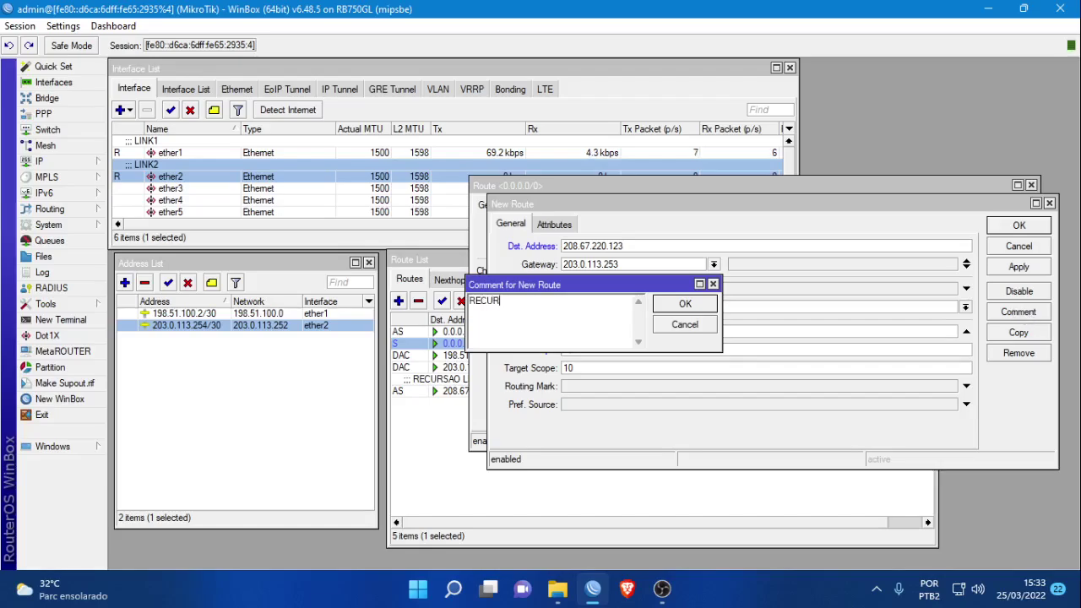
pyautogui.write('SAO LI')
pyautogui.press('BackSpace')
pyautogui.write('NK2')
pyautogui.click(695, 308)
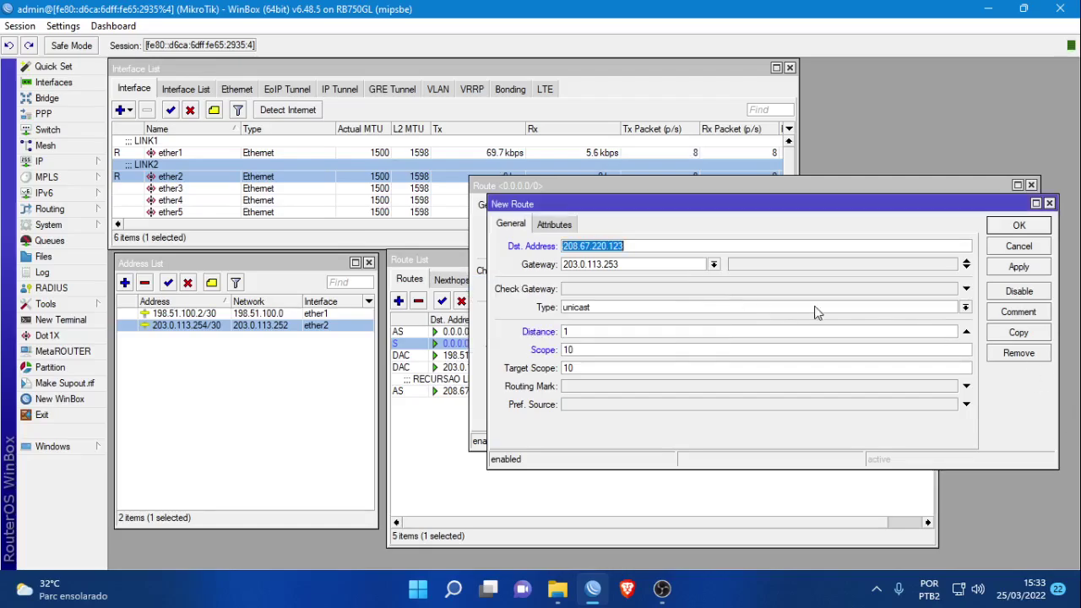
pyautogui.click(1009, 228)
pyautogui.click(991, 211)
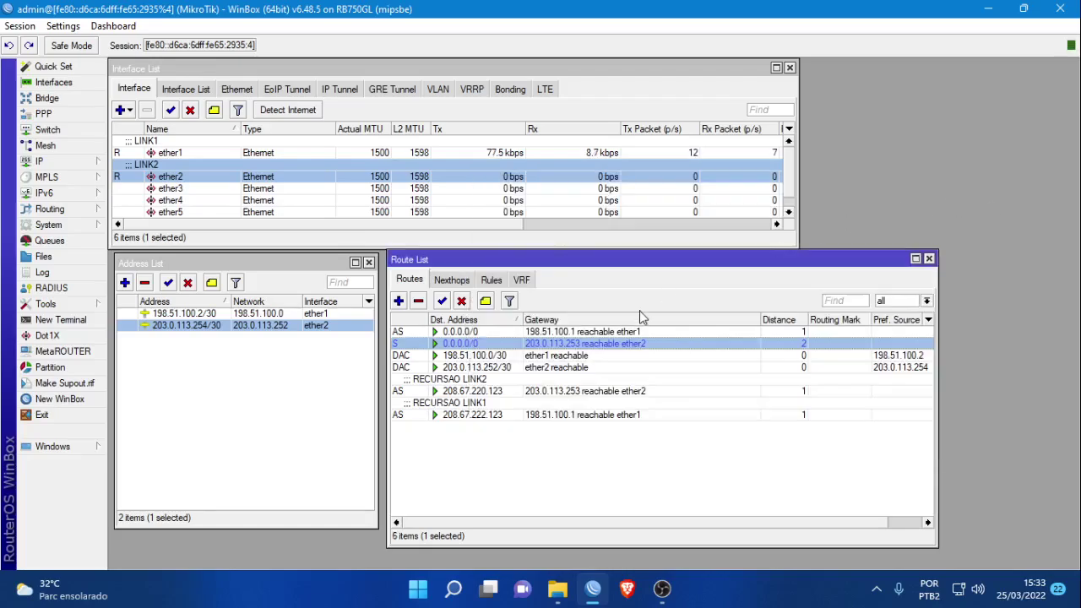
# Step: Set the gateway of the default route with distance 1 to 208.67.222.123 and save it
pyautogui.doubleClick(549, 335)
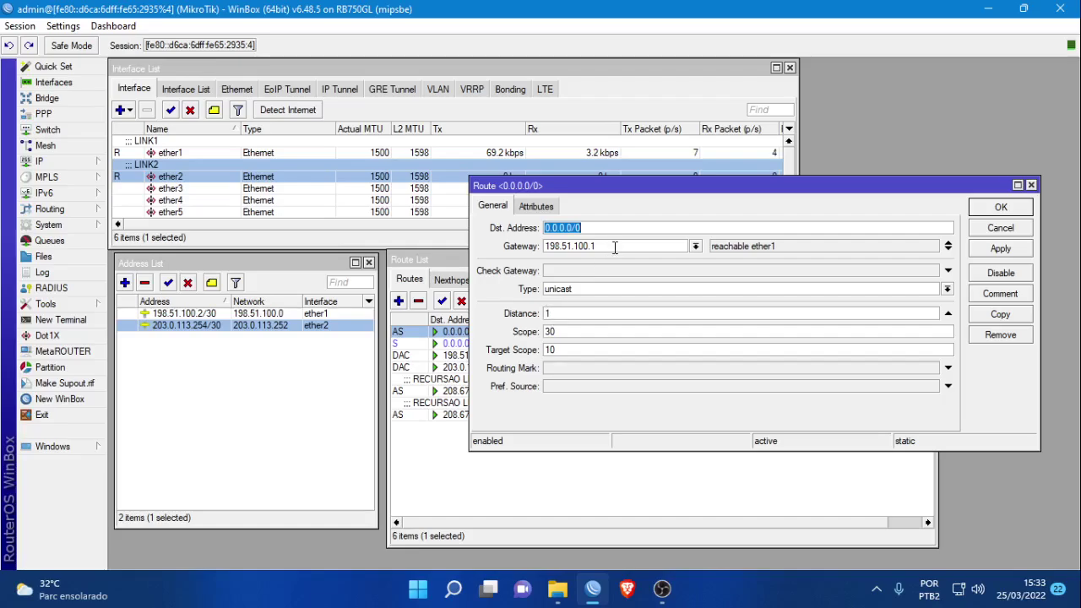
pyautogui.moveTo(616, 185); pyautogui.dragTo(725, 183)
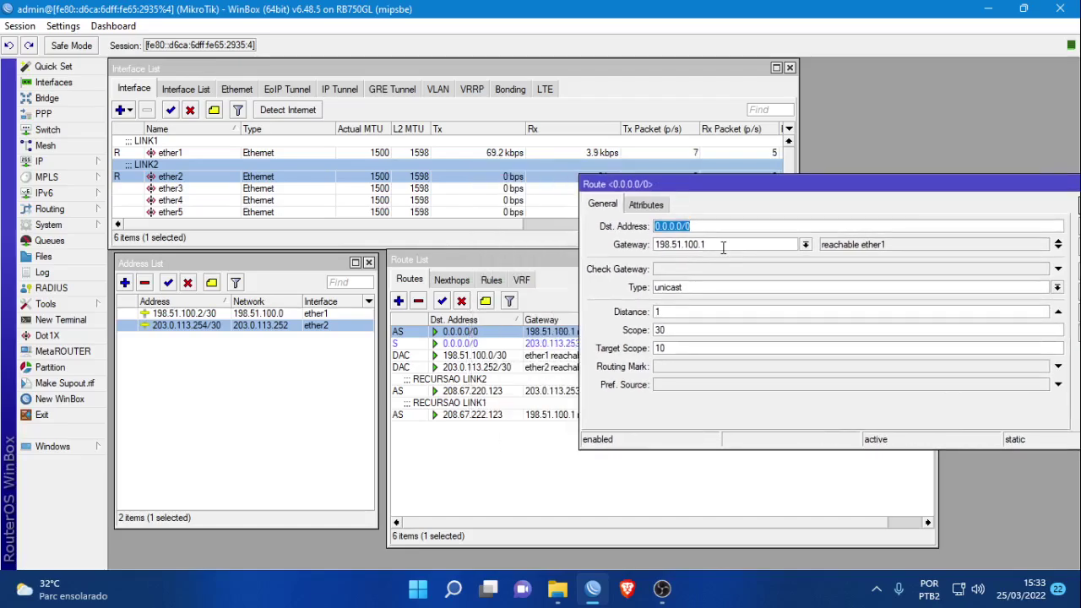
pyautogui.moveTo(707, 247); pyautogui.dragTo(527, 239)
pyautogui.write('208.67.')
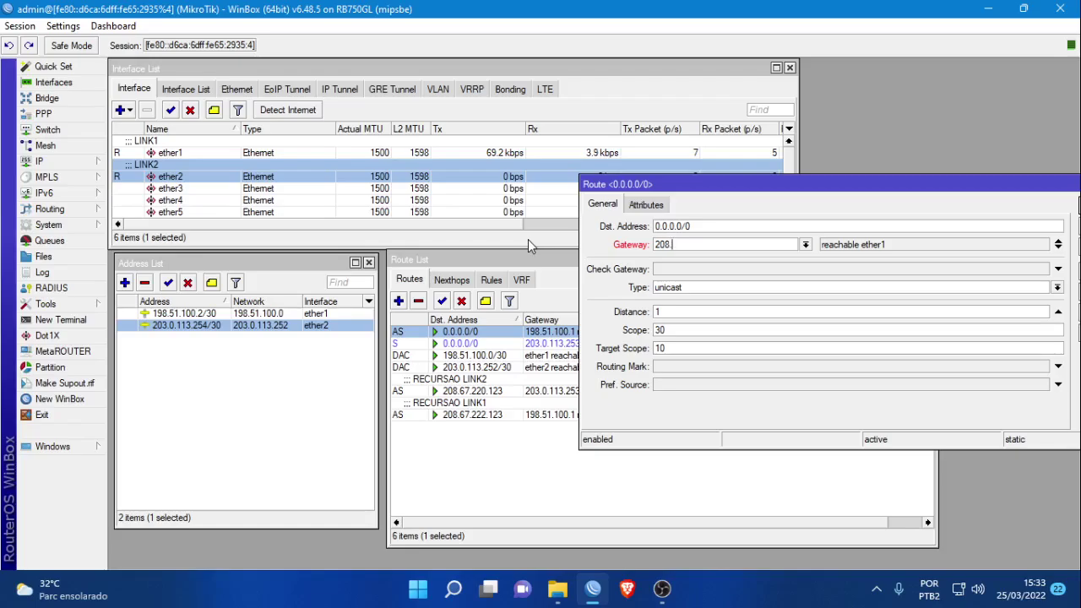
pyautogui.write('222.123')
pyautogui.moveTo(897, 185); pyautogui.dragTo(664, 164)
pyautogui.click(884, 183)
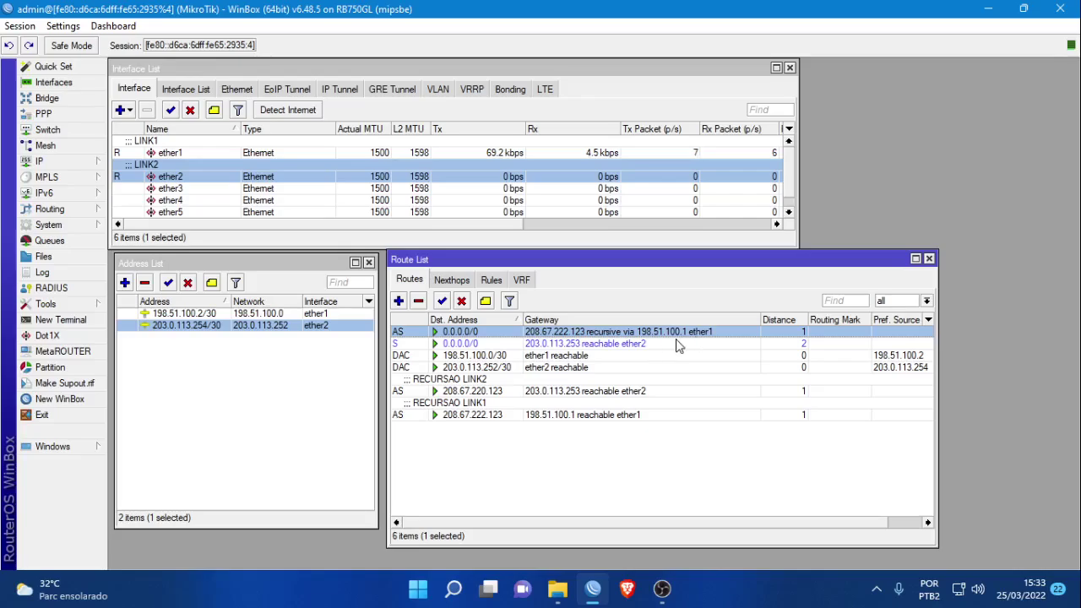
# Step: Set the gateway of the default route with distance 2 to 208.67.220.123 and save it
pyautogui.doubleClick(534, 344)
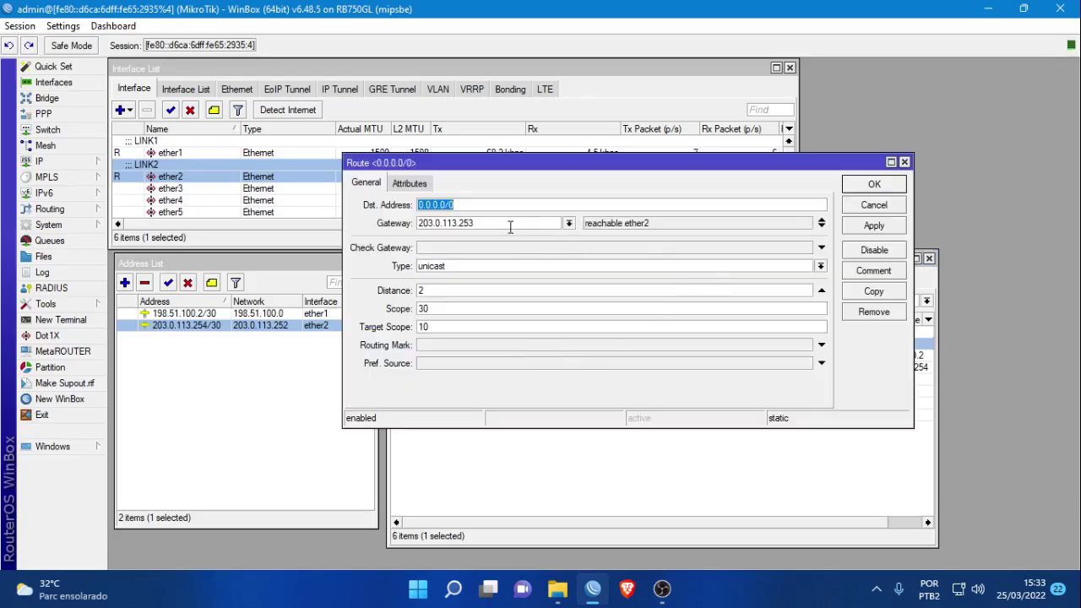
pyautogui.press('Tab')
pyautogui.write('208.6')
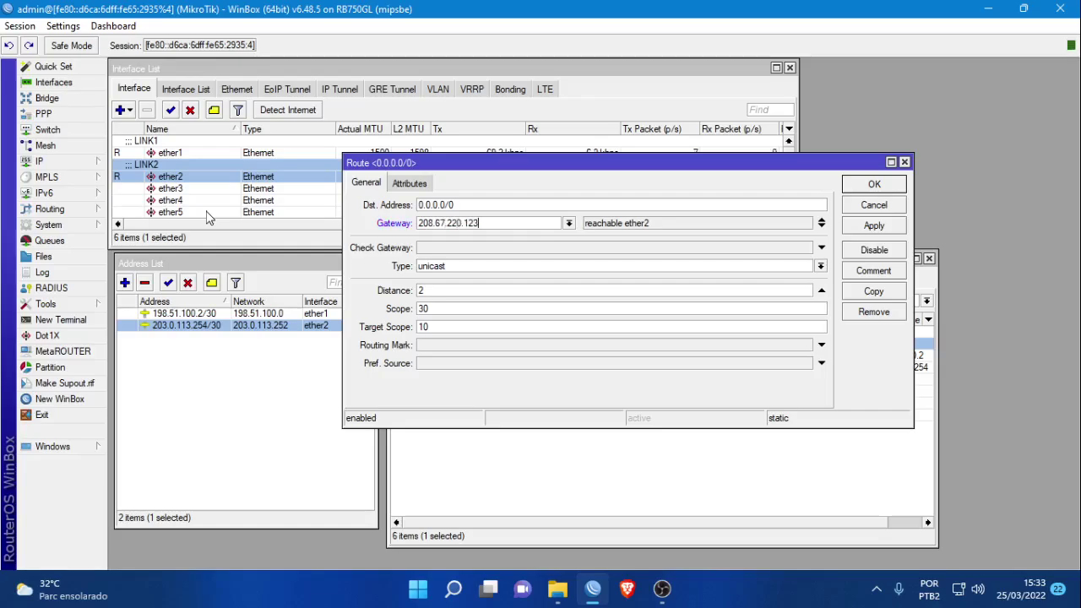
pyautogui.click(882, 184)
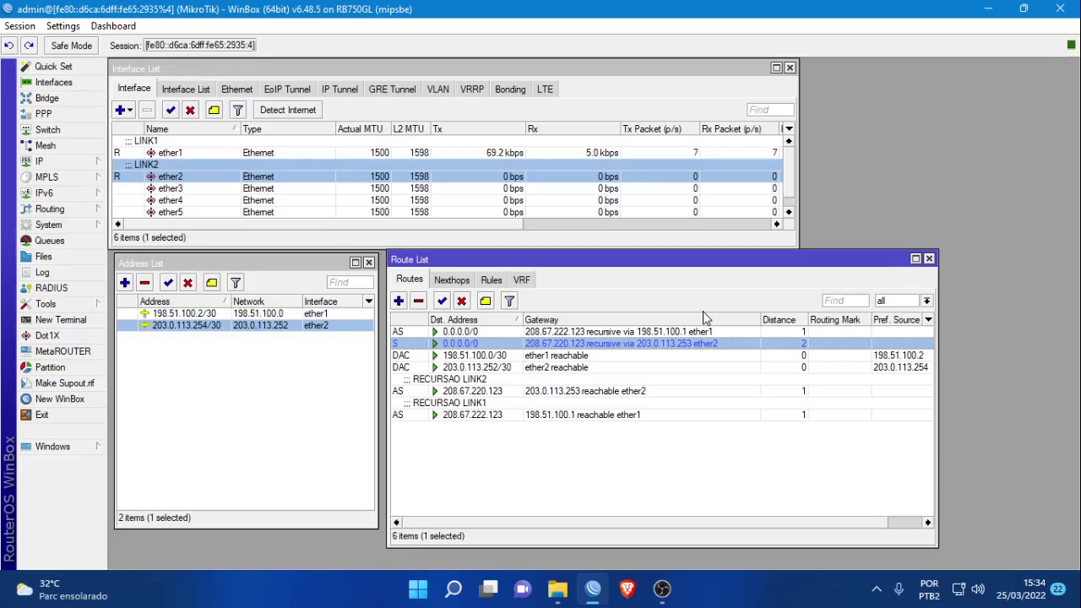
# Step: Copy the default route via 208.67.222.123 into a new route with scope 10 and routing mark ROTA_LINK1
pyautogui.doubleClick(591, 331)
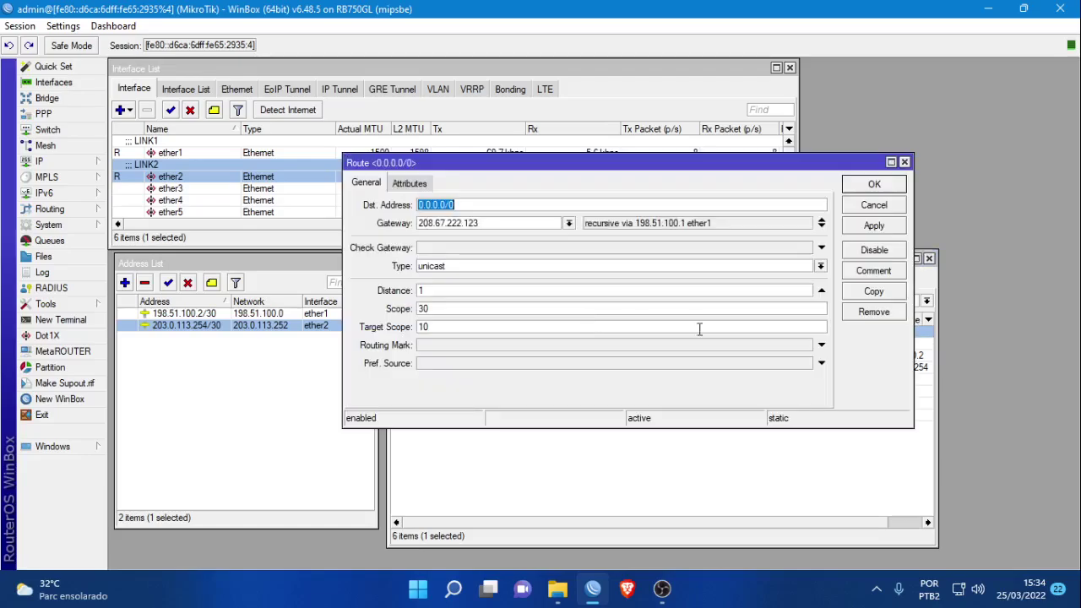
pyautogui.click(875, 292)
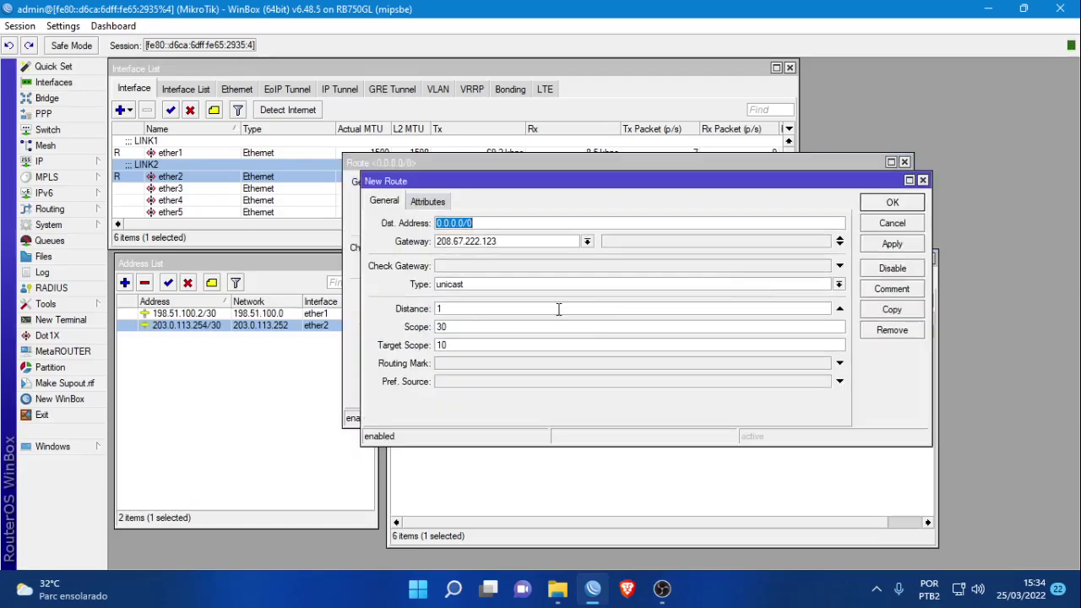
pyautogui.click(448, 365)
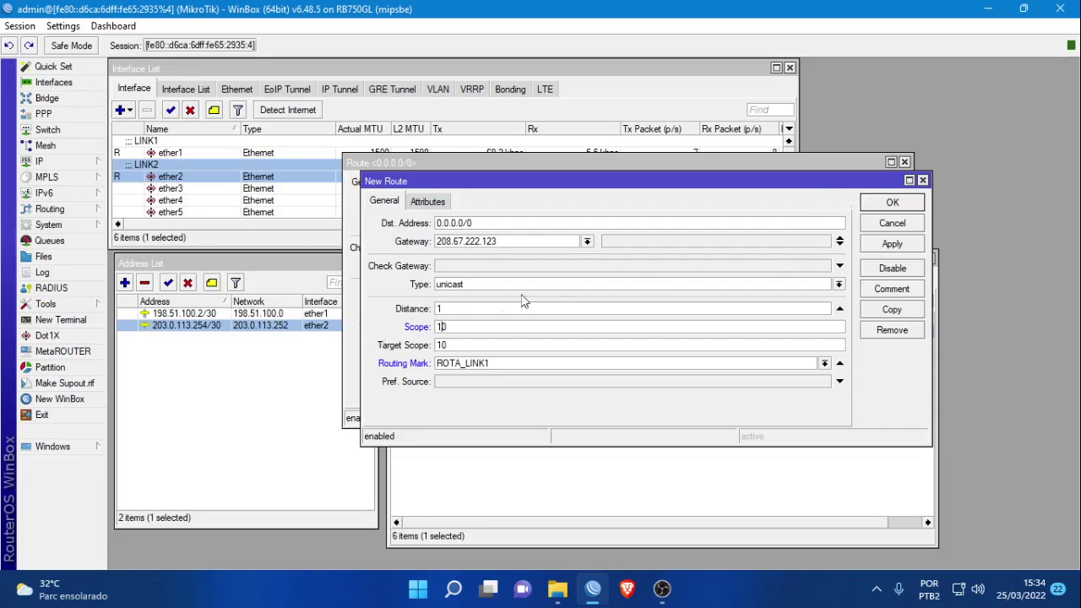
pyautogui.click(893, 202)
pyautogui.click(875, 203)
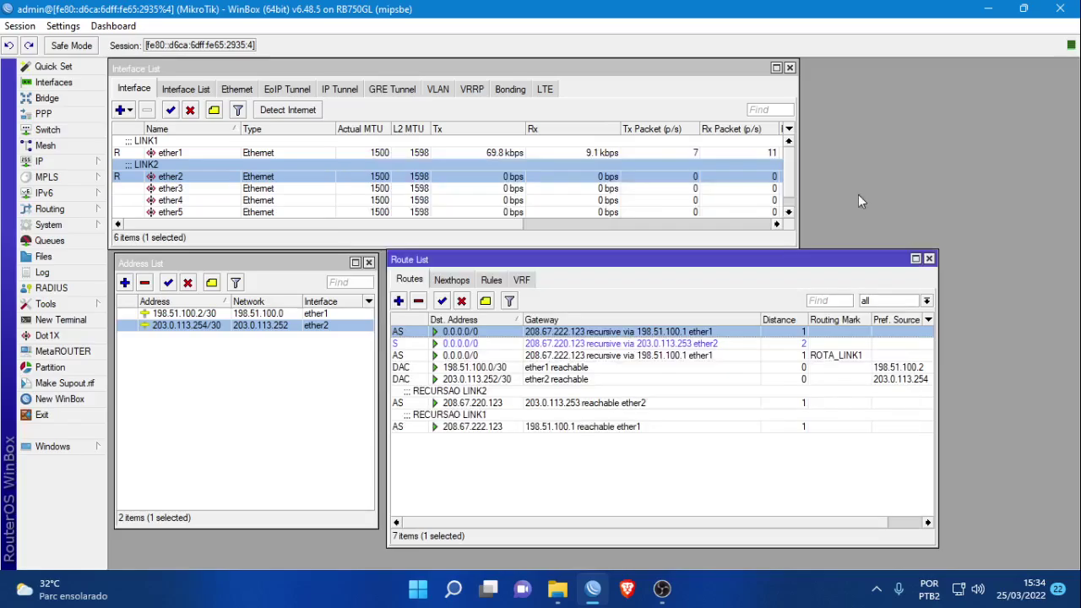
# Step: Copy the default route via 208.67.220.123 into a new distance 2 route with scope 10 and routing mark ROTA_LINK1
pyautogui.doubleClick(690, 344)
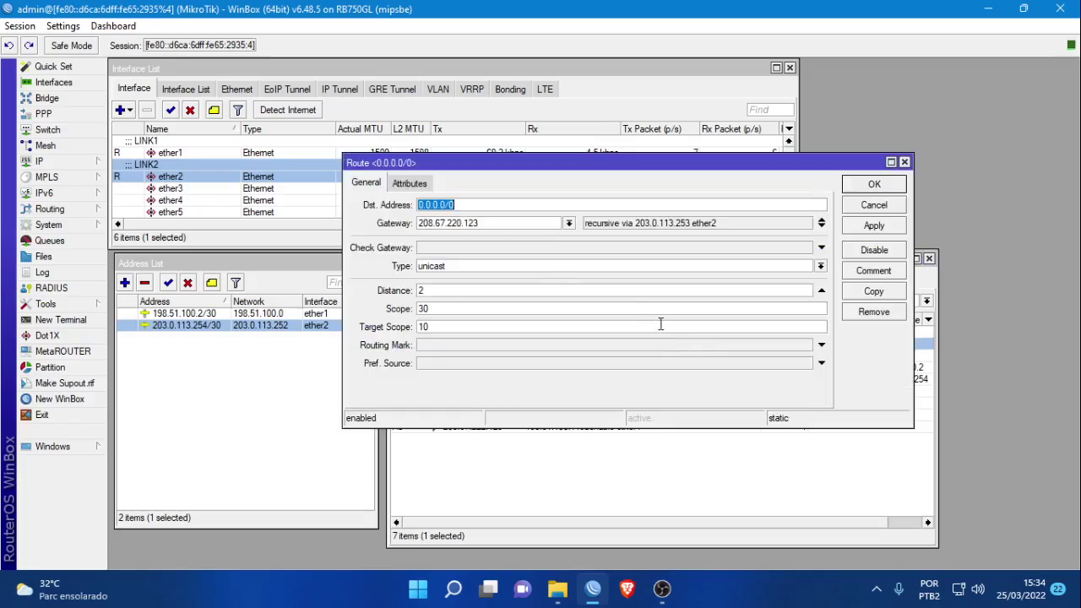
pyautogui.click(874, 291)
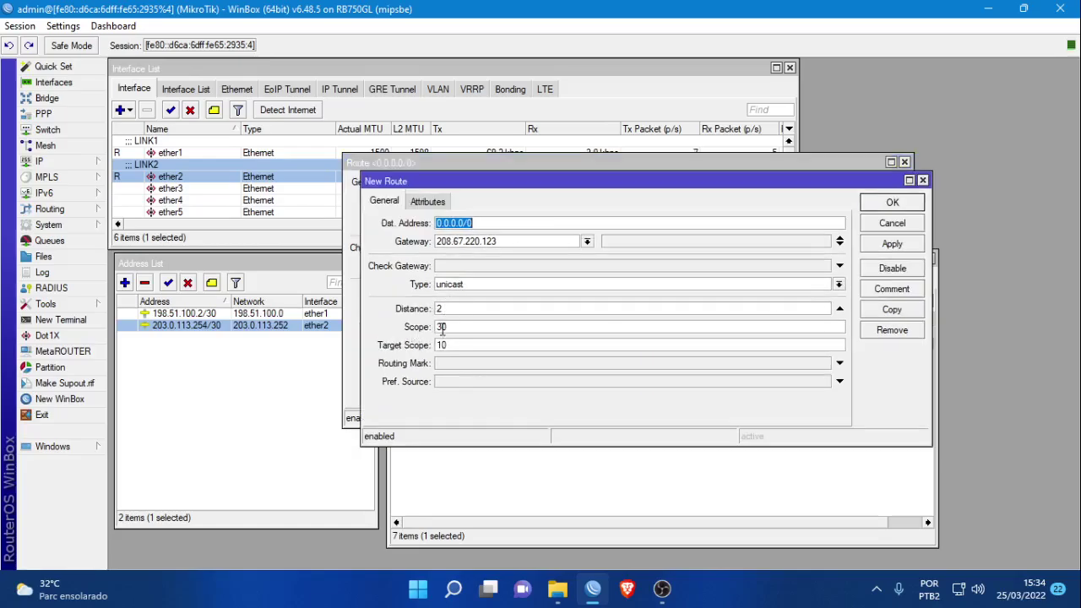
pyautogui.click(439, 328)
pyautogui.write('1')
pyautogui.click(463, 364)
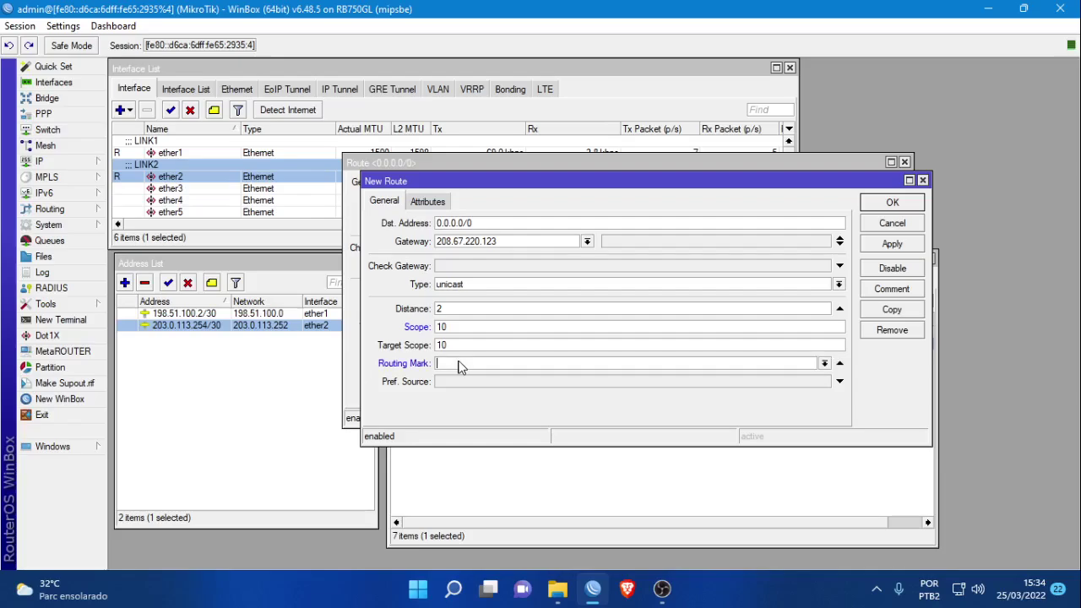
pyautogui.write('ROTA_LINK2')
pyautogui.click(892, 203)
pyautogui.click(861, 189)
pyautogui.click(825, 372)
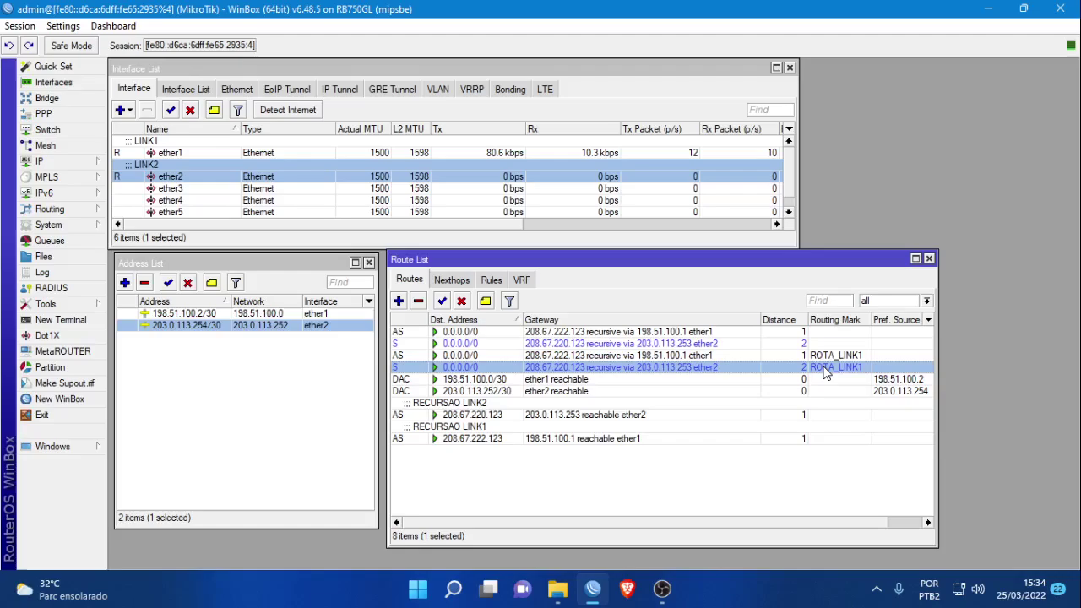
pyautogui.click(819, 356)
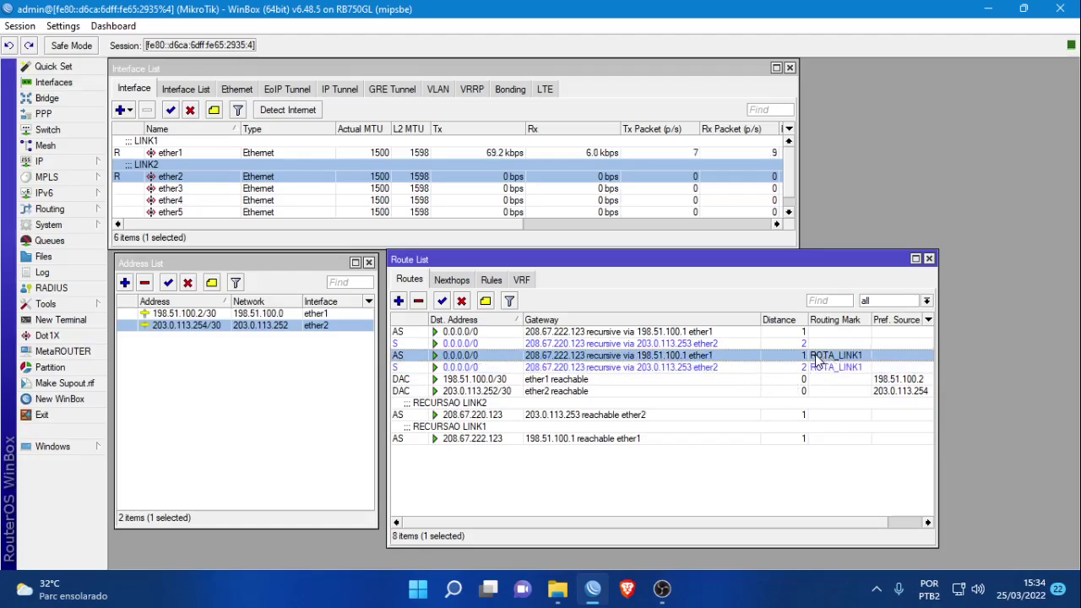
pyautogui.click(812, 368)
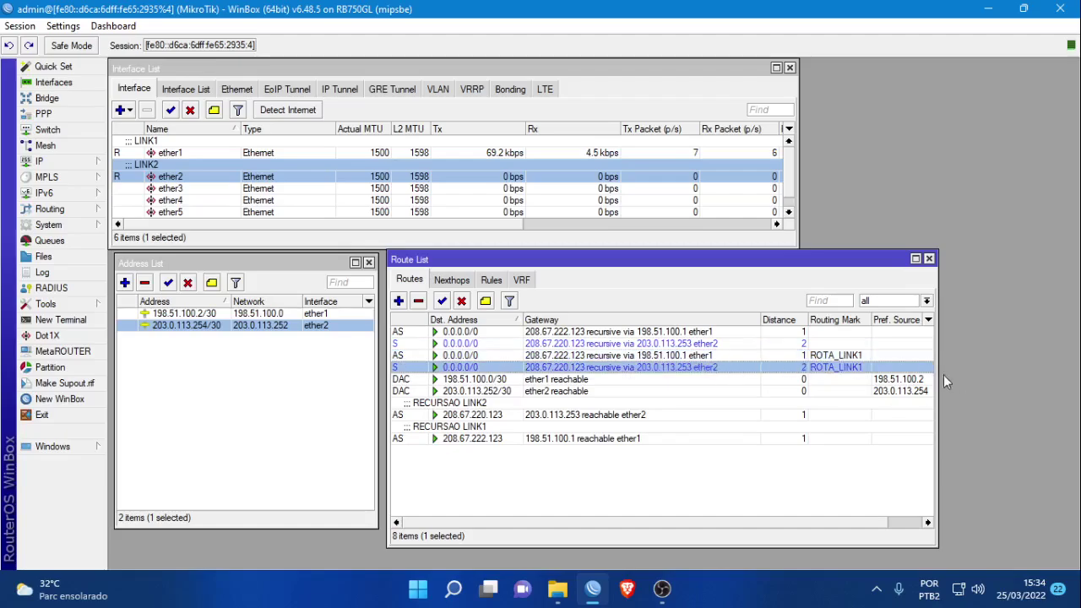
# Step: Copy the unmarked default route via 208.67.220.123 into a new route with distance 1, scope 10 and routing mark ROTA_LINK2
pyautogui.doubleClick(581, 345)
pyautogui.click(891, 309)
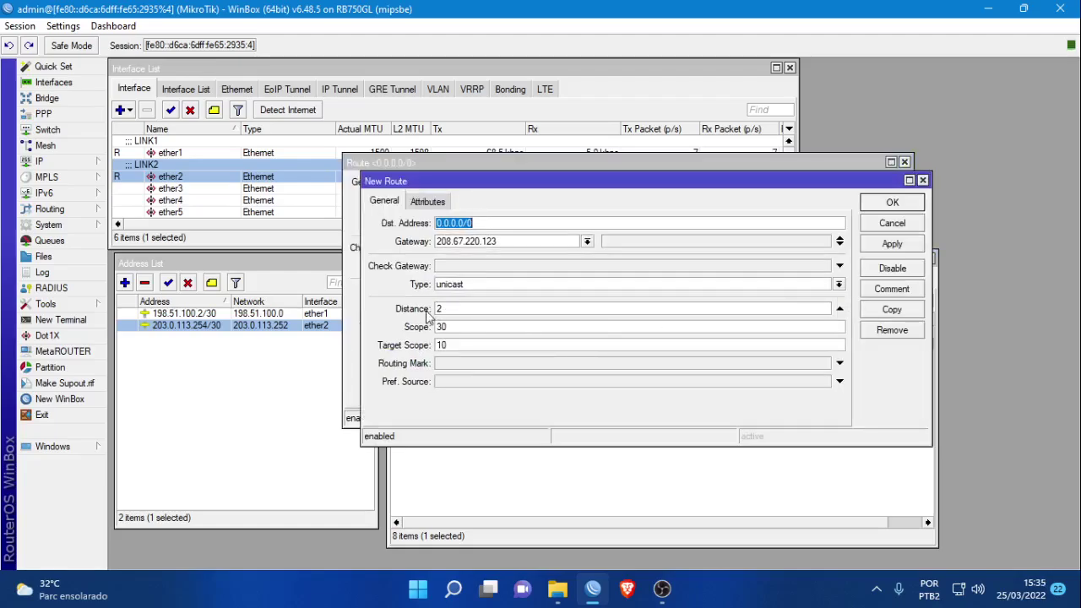
pyautogui.click(442, 309)
pyautogui.press('BackSpace')
pyautogui.write('1')
pyautogui.click(441, 327)
pyautogui.press('BackSpace')
pyautogui.write('1')
pyautogui.click(456, 363)
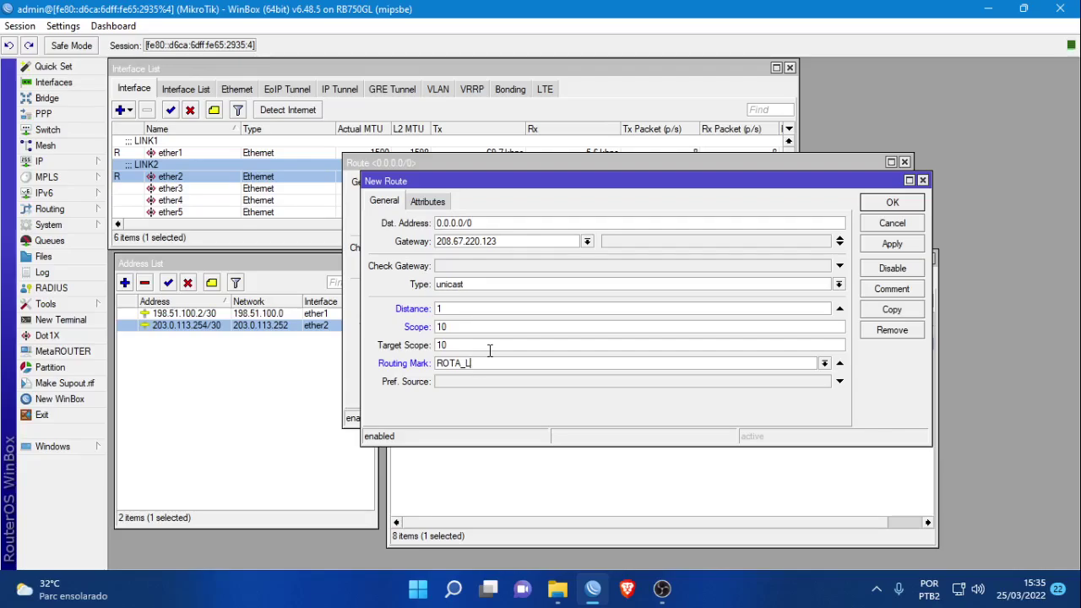
pyautogui.write('ROTA_LINK2')
pyautogui.click(891, 202)
pyautogui.click(873, 184)
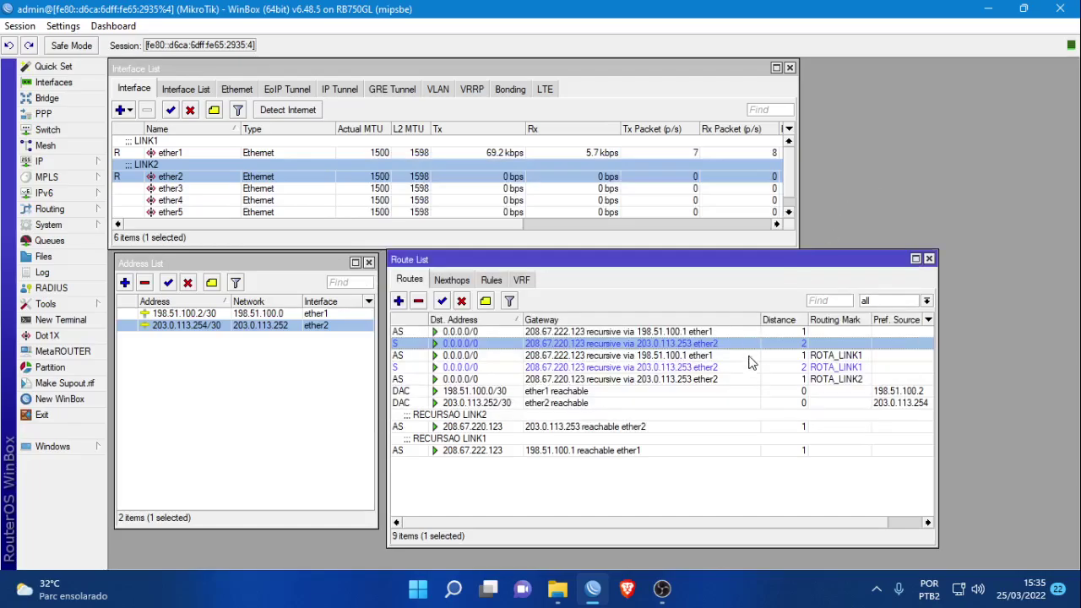
# Step: Copy the ROTA_LINK1 route via 208.67.222.123 into a new route with distance 2 and routing mark ROTA_LINK2
pyautogui.doubleClick(833, 355)
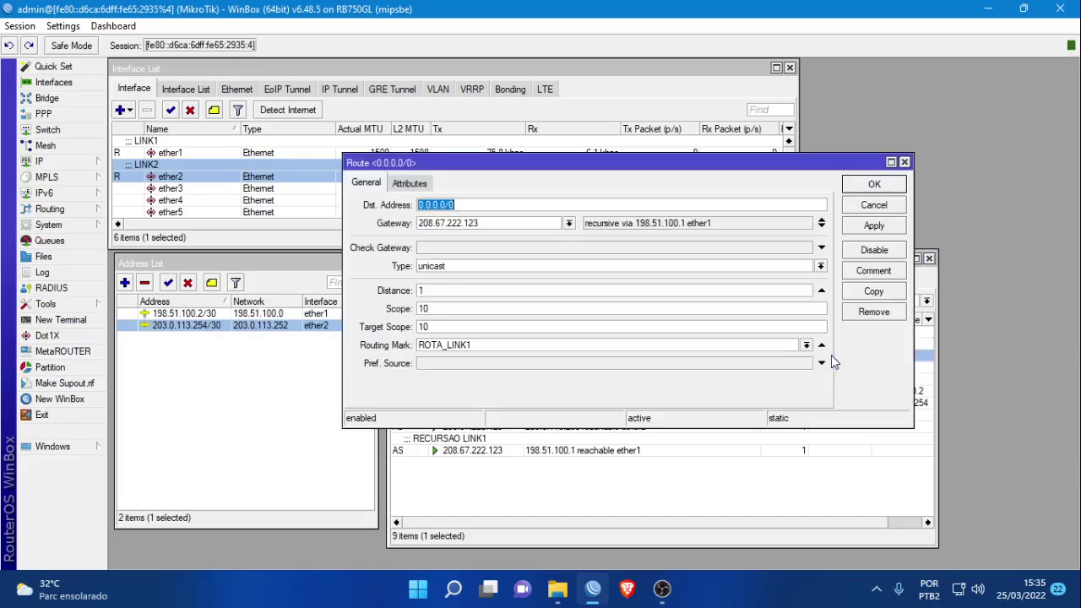
pyautogui.click(873, 291)
pyautogui.click(524, 363)
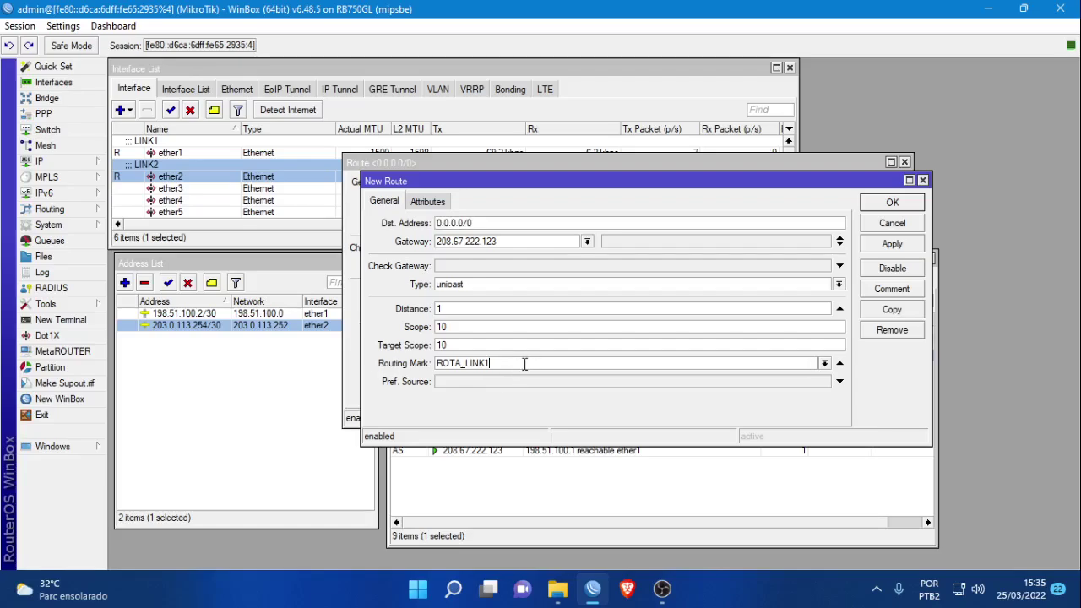
pyautogui.doubleClick(439, 308)
pyautogui.write('2')
pyautogui.click(889, 203)
pyautogui.click(868, 193)
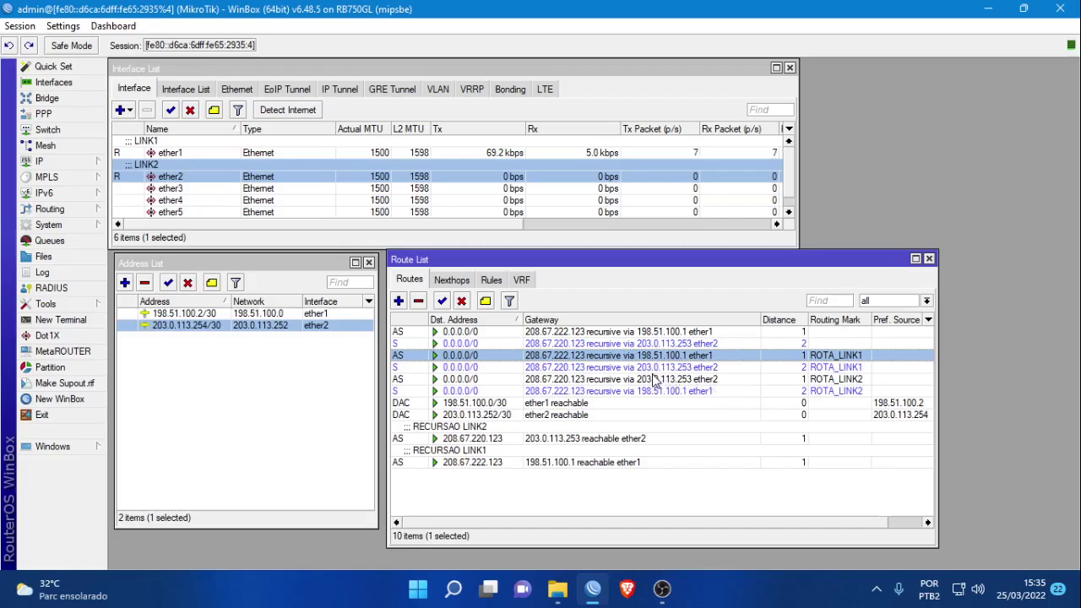
# Step: Create an IP pool named POOL_LOCAL with the addresses 100.64.0.0/24 and close the pool list
pyautogui.click(40, 161)
pyautogui.click(128, 371)
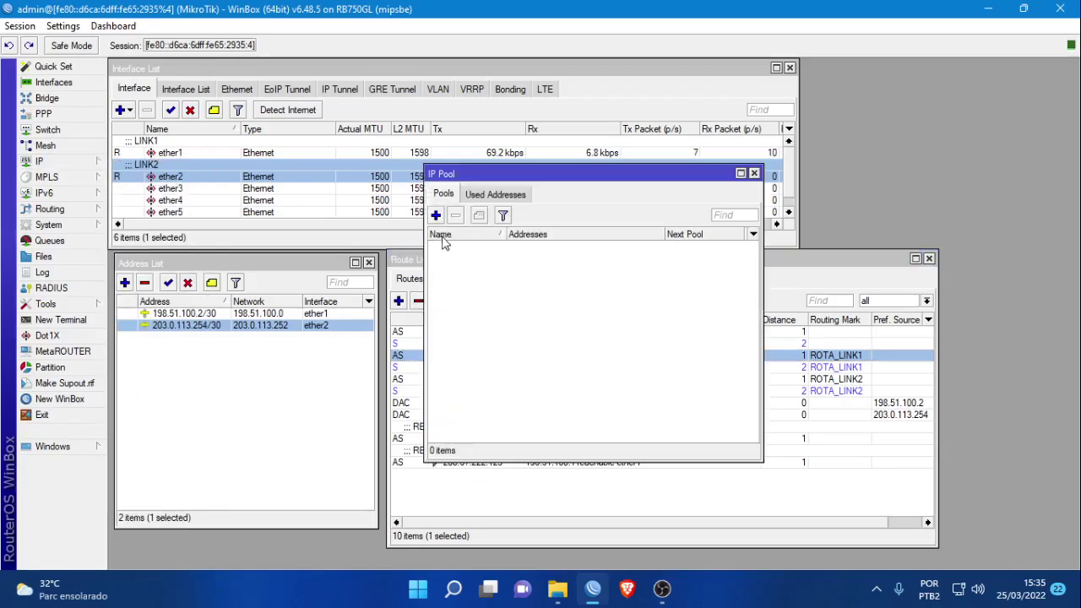
pyautogui.click(435, 215)
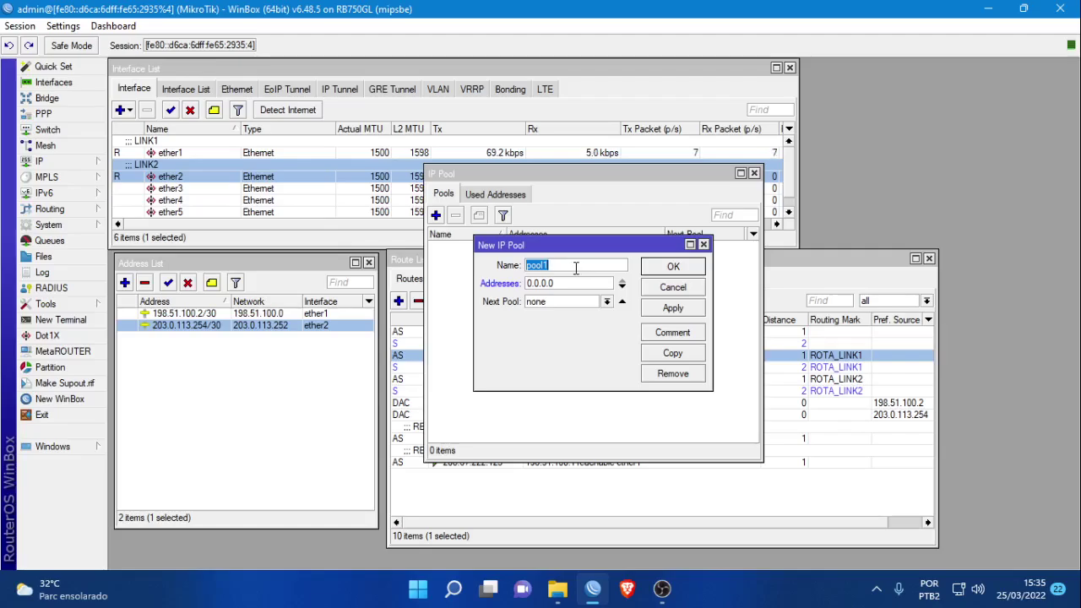
pyautogui.write('POOL_LOCAL')
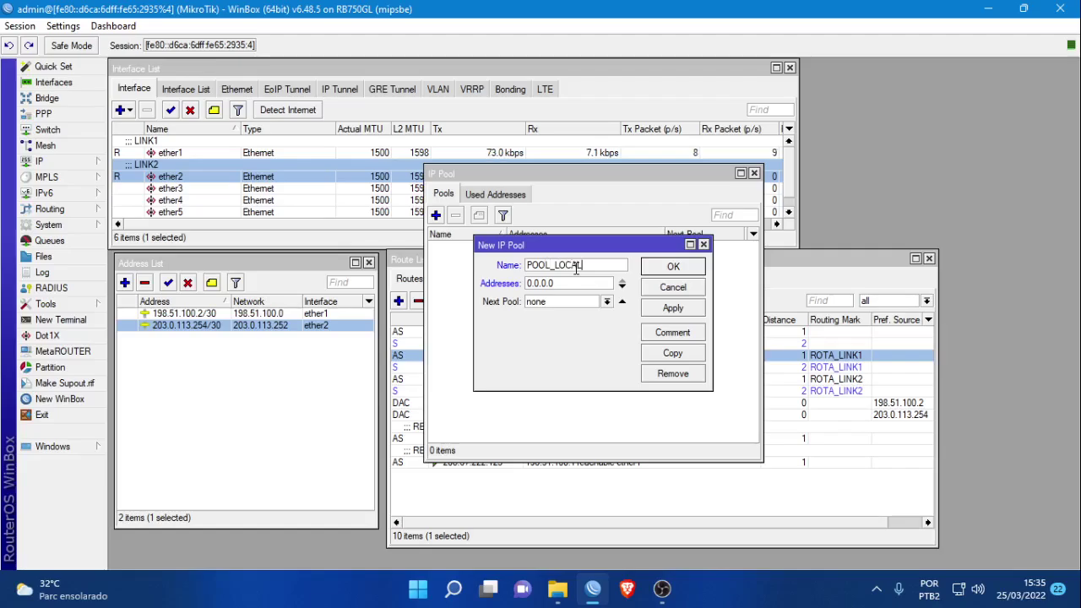
pyautogui.press('Tab')
pyautogui.write('100.64')
pyautogui.write('.00.')
pyautogui.click(668, 269)
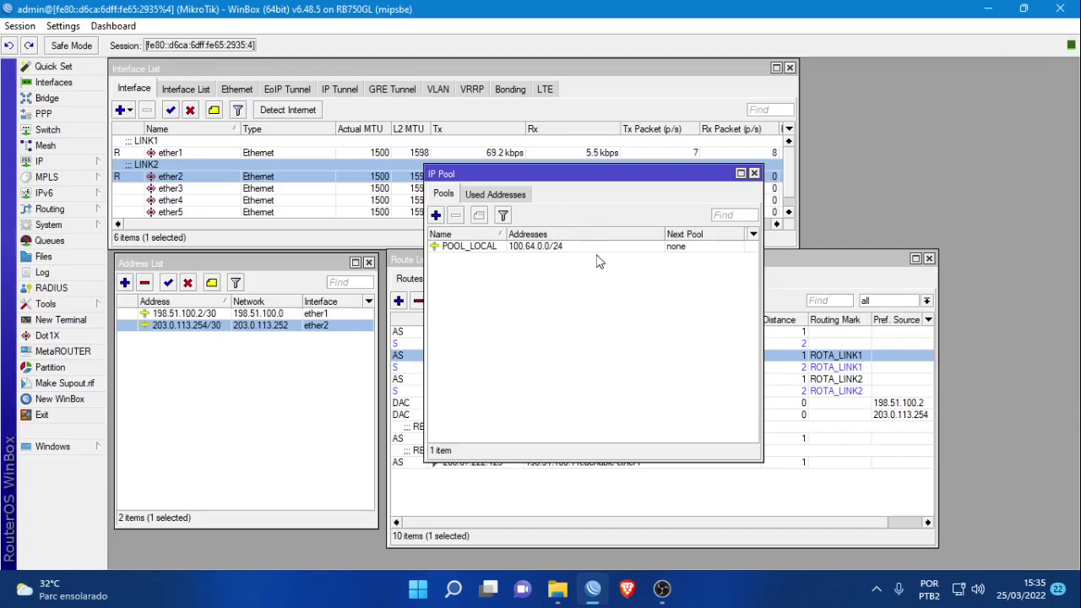
pyautogui.click(535, 246)
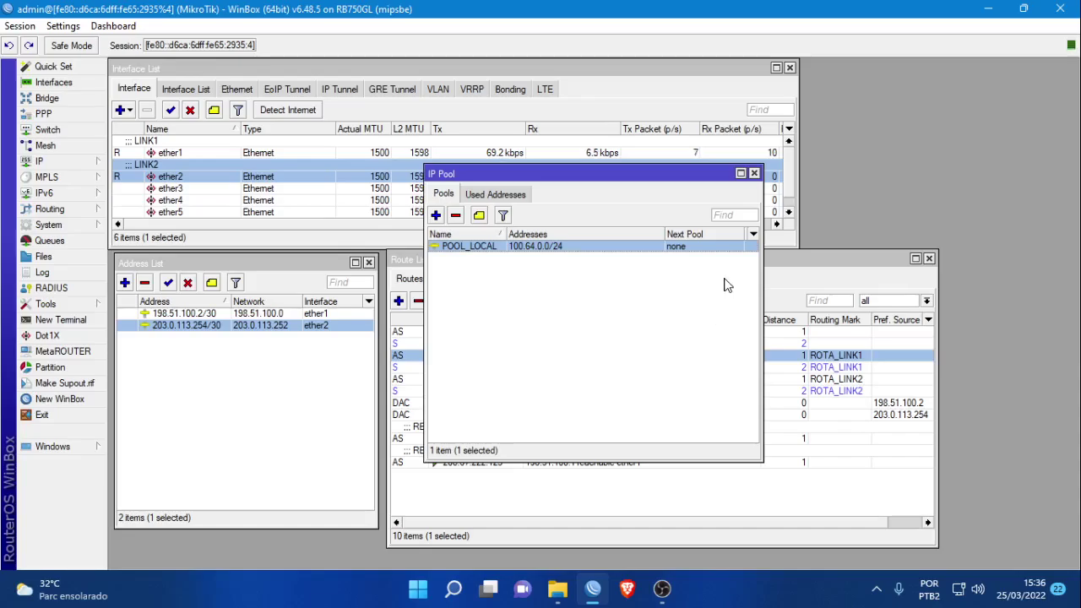
pyautogui.click(754, 174)
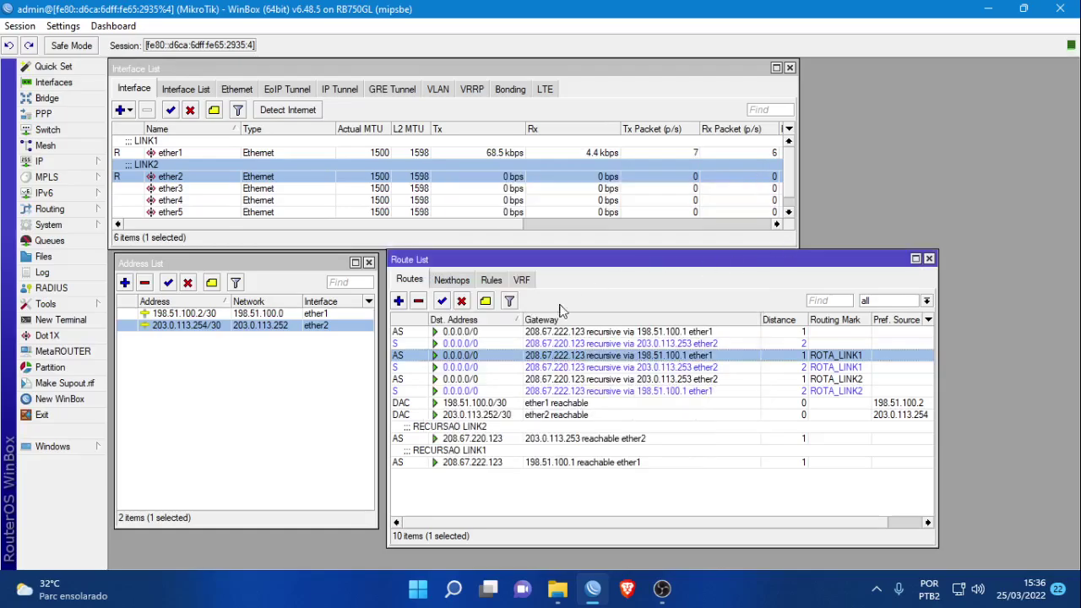
# Step: Add a policy routing rule that looks up source address 100.64.0.0 in table ROTA_LINK1
pyautogui.click(493, 282)
pyautogui.click(398, 301)
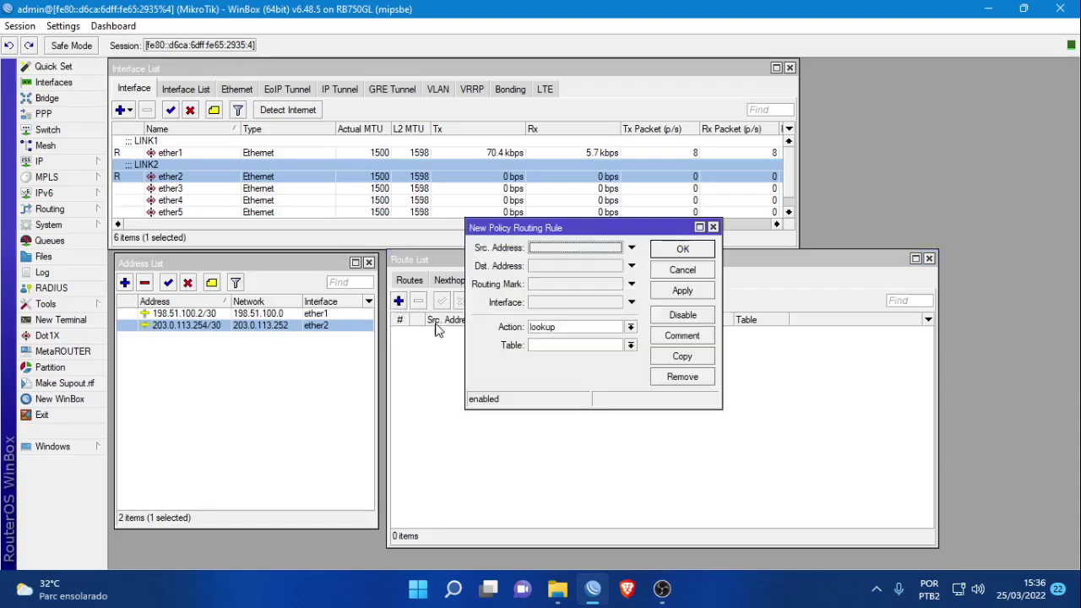
pyautogui.click(550, 247)
pyautogui.hotkey('ctrl', 'v')
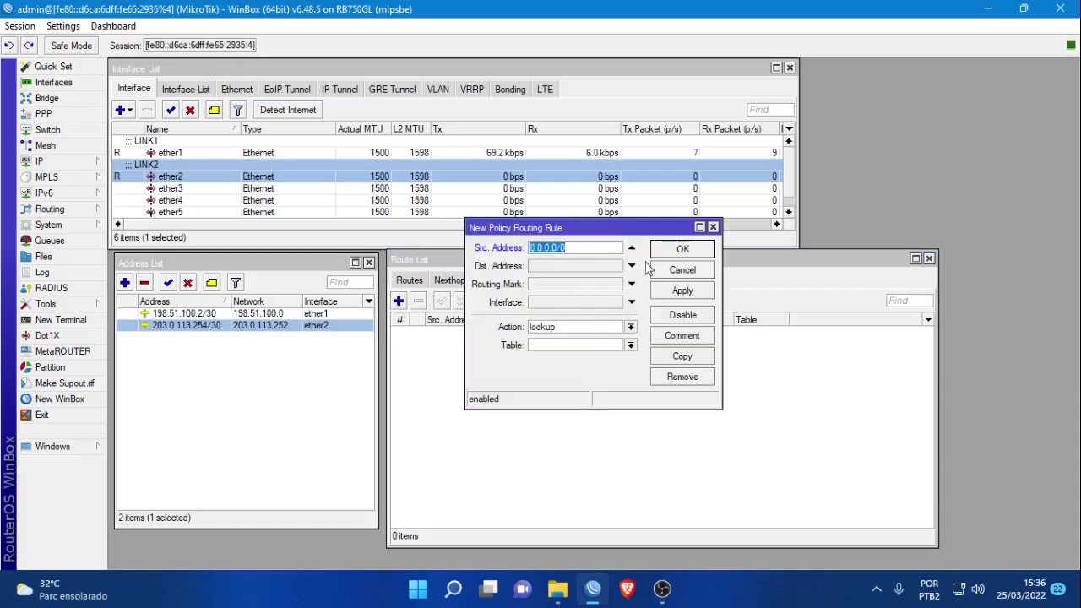
pyautogui.write('100.64')
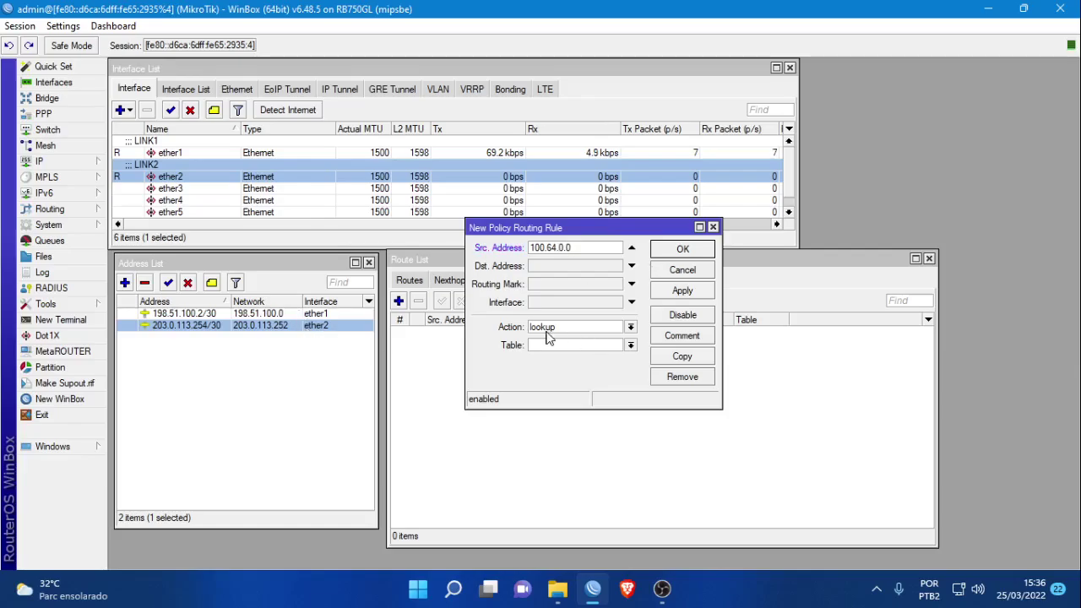
pyautogui.click(630, 345)
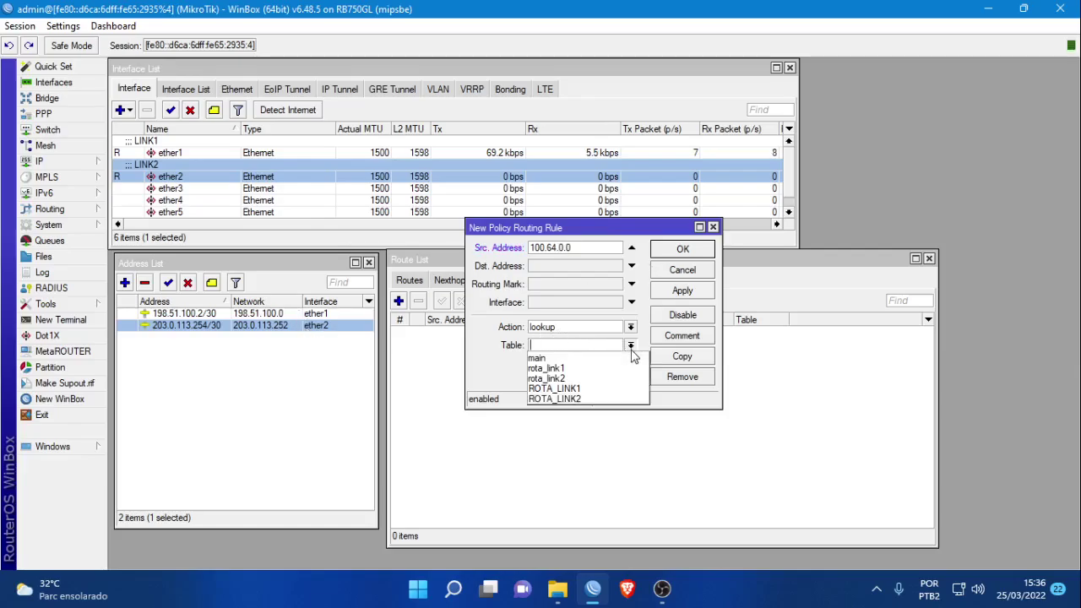
pyautogui.click(591, 388)
pyautogui.click(668, 250)
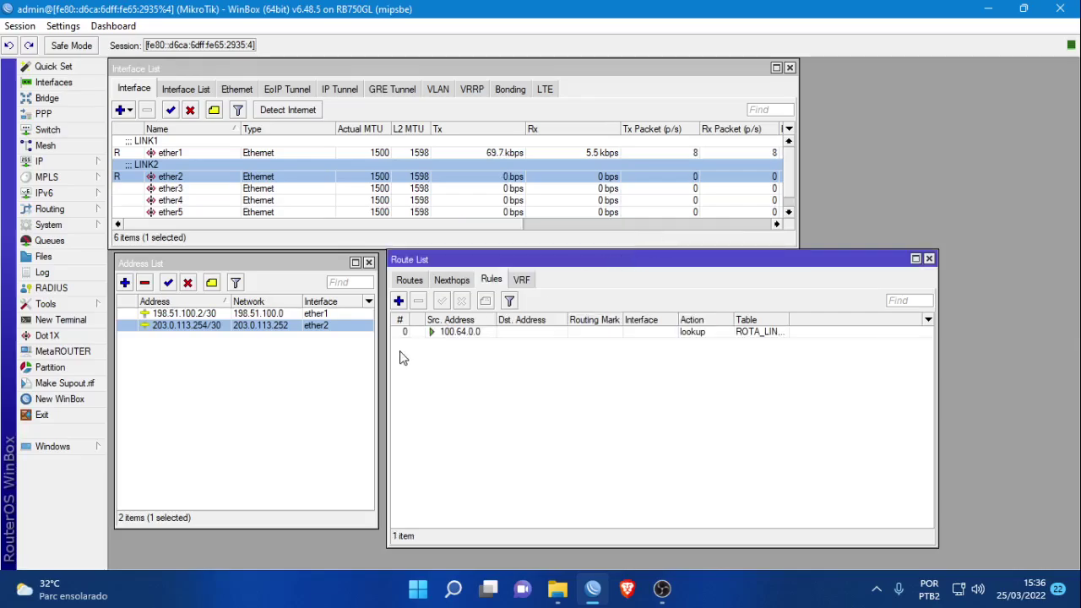
# Step: Add a policy routing rule that looks up source address 100.64.0.1 in table ROTA_LINK2, and widen the rule list's Table column
pyautogui.click(399, 302)
pyautogui.click(541, 247)
pyautogui.write('100.64.0.1')
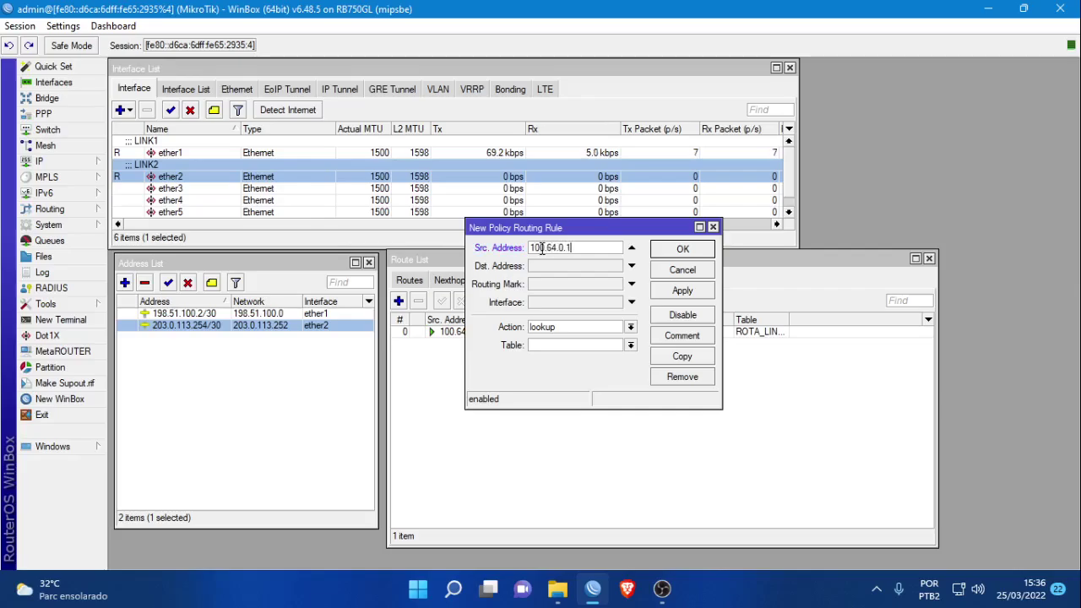
pyautogui.click(629, 344)
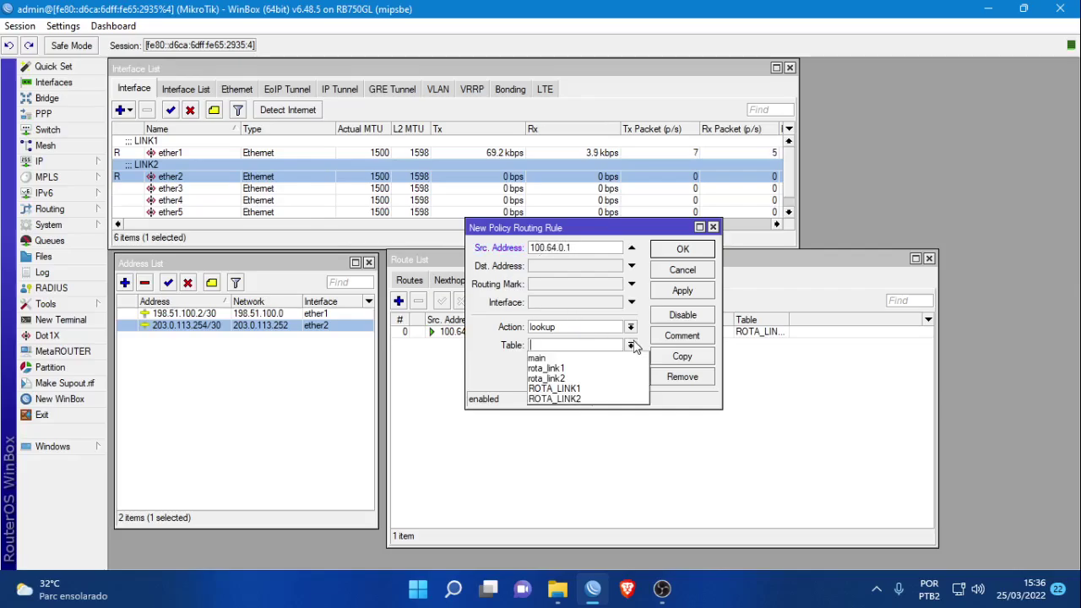
pyautogui.click(579, 398)
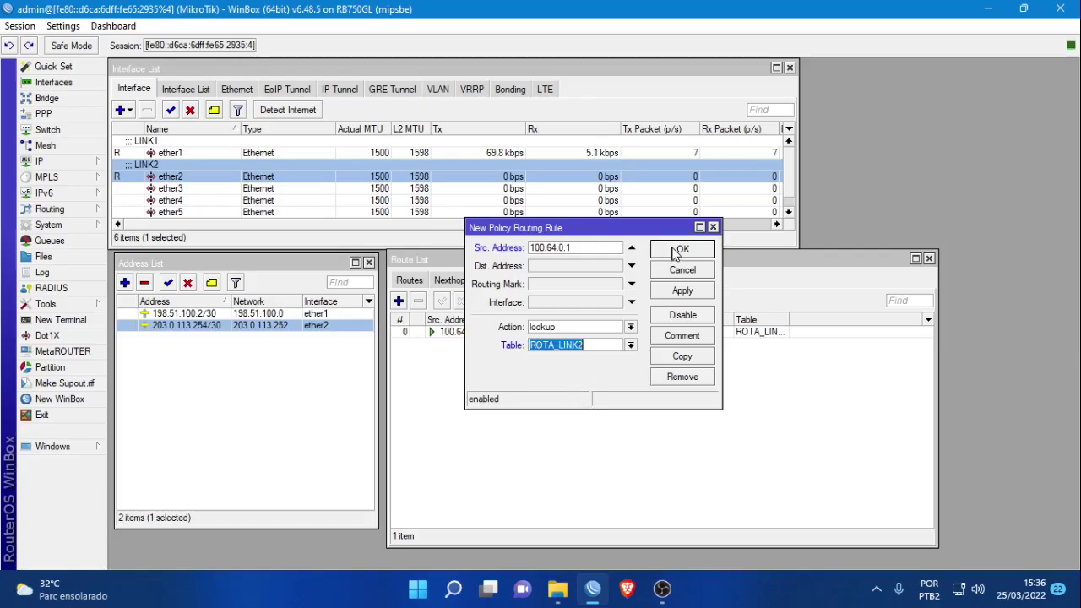
pyautogui.click(668, 251)
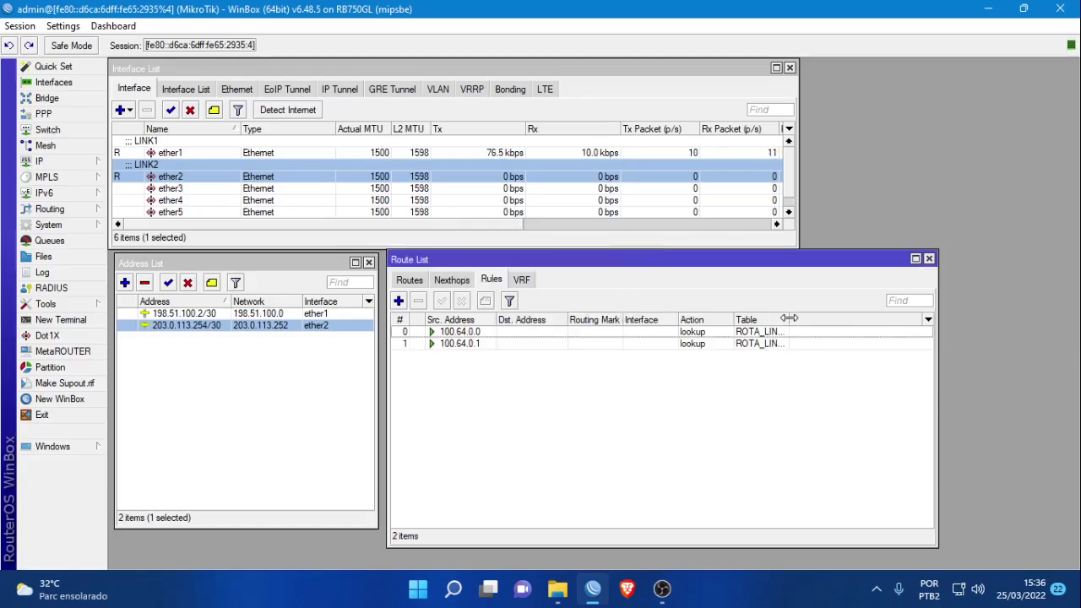
pyautogui.moveTo(788, 319); pyautogui.dragTo(824, 320)
# Step: Add a policy routing rule that looks up source address 100.64.0.2 in table ROTA_LINK1
pyautogui.click(400, 301)
pyautogui.click(561, 247)
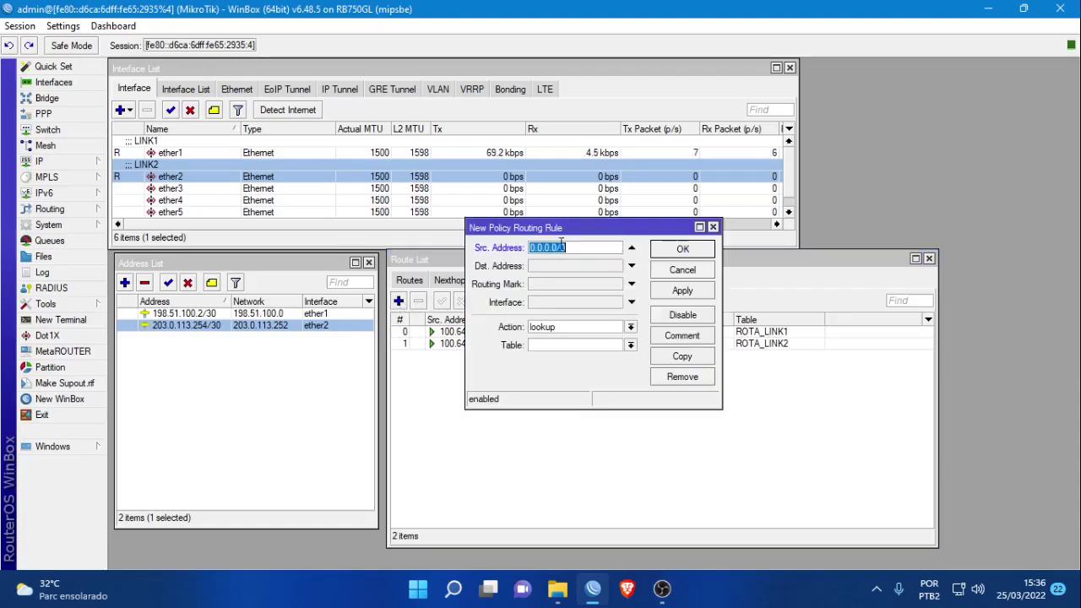
pyautogui.write('100.64.0.2')
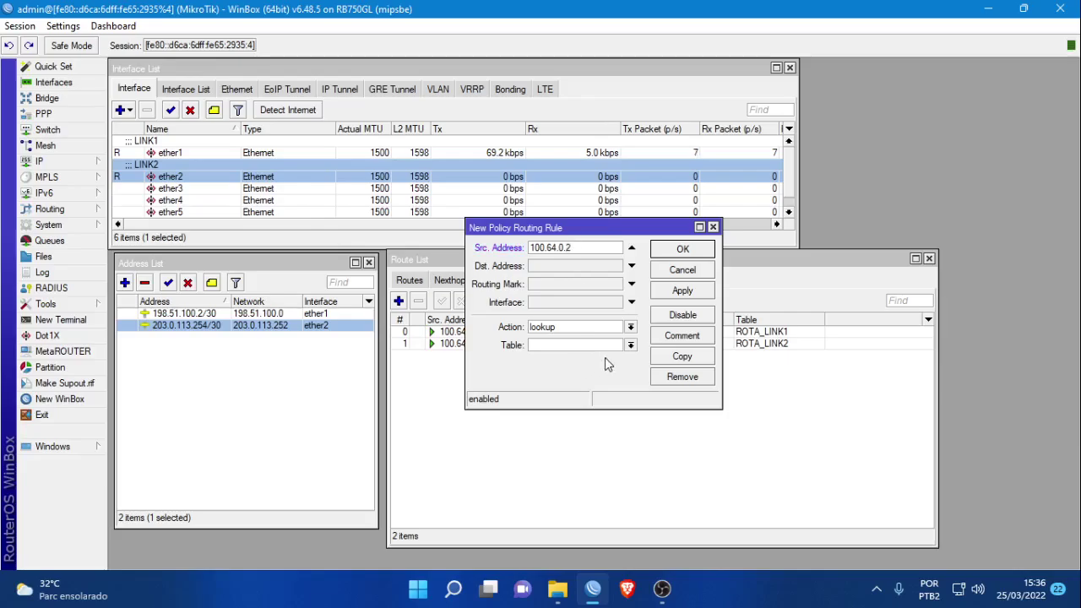
pyautogui.click(629, 344)
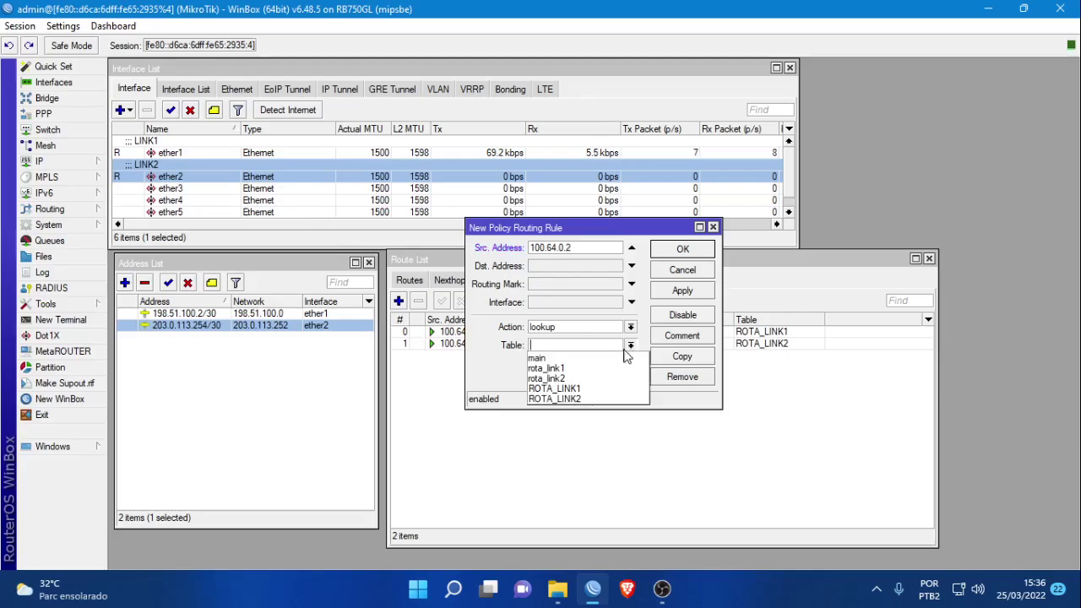
pyautogui.click(591, 379)
pyautogui.click(680, 250)
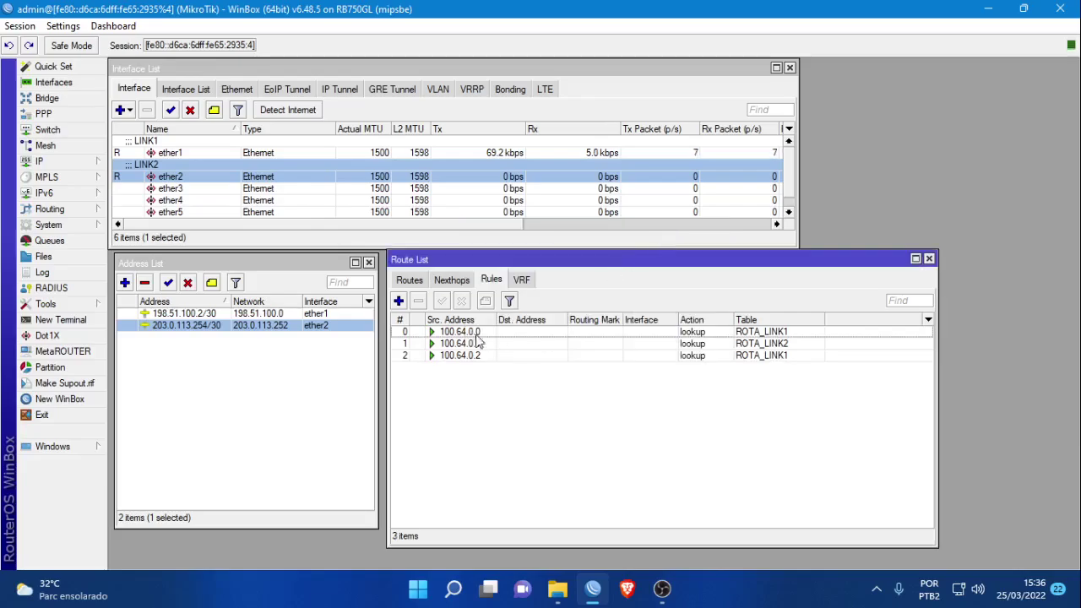
# Step: Add a policy routing rule that looks up source address 100.64.0.3 in table ROTA_LINK2
pyautogui.click(399, 301)
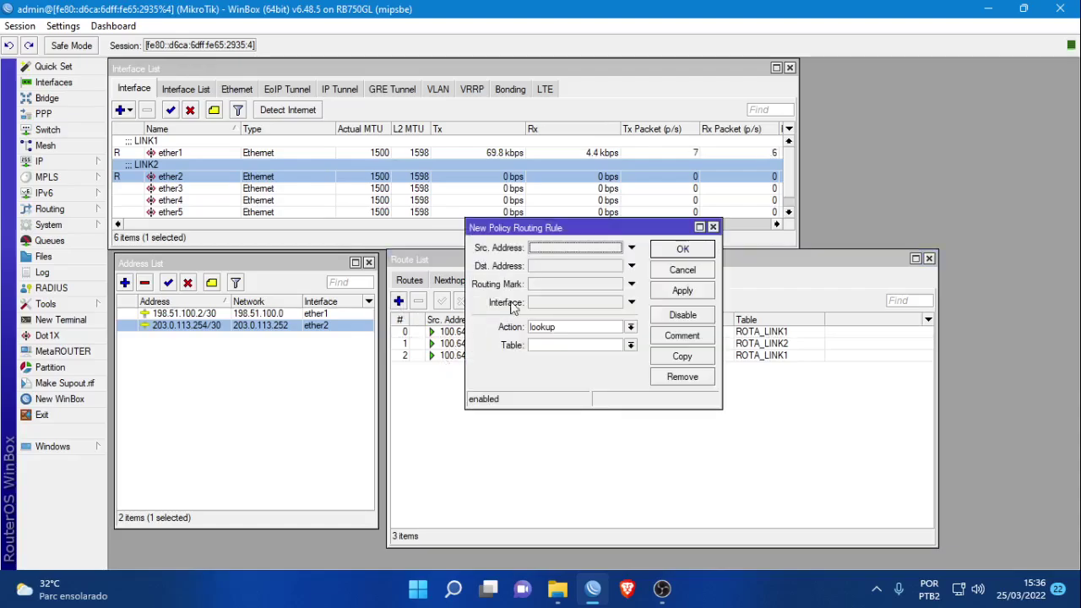
pyautogui.moveTo(520, 223); pyautogui.dragTo(591, 226)
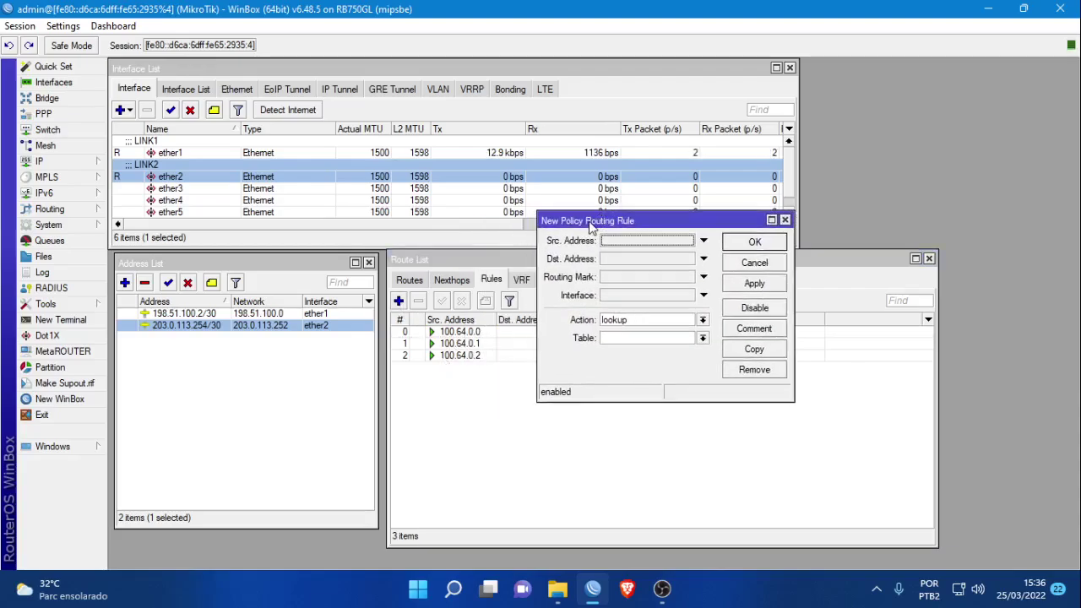
pyautogui.write('100.64.0.3')
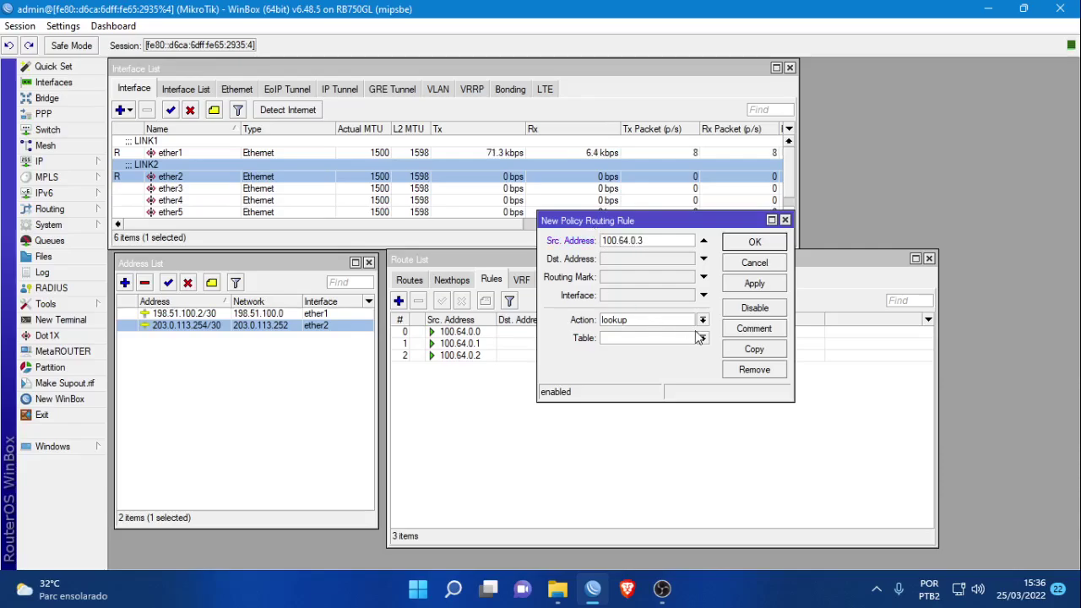
pyautogui.click(701, 338)
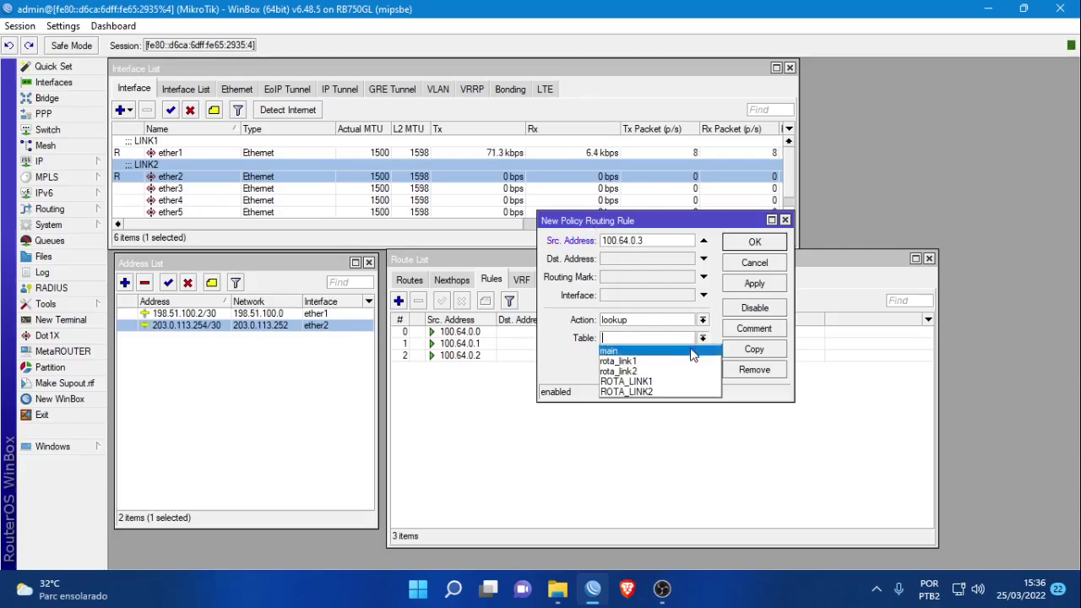
pyautogui.click(647, 395)
pyautogui.click(753, 242)
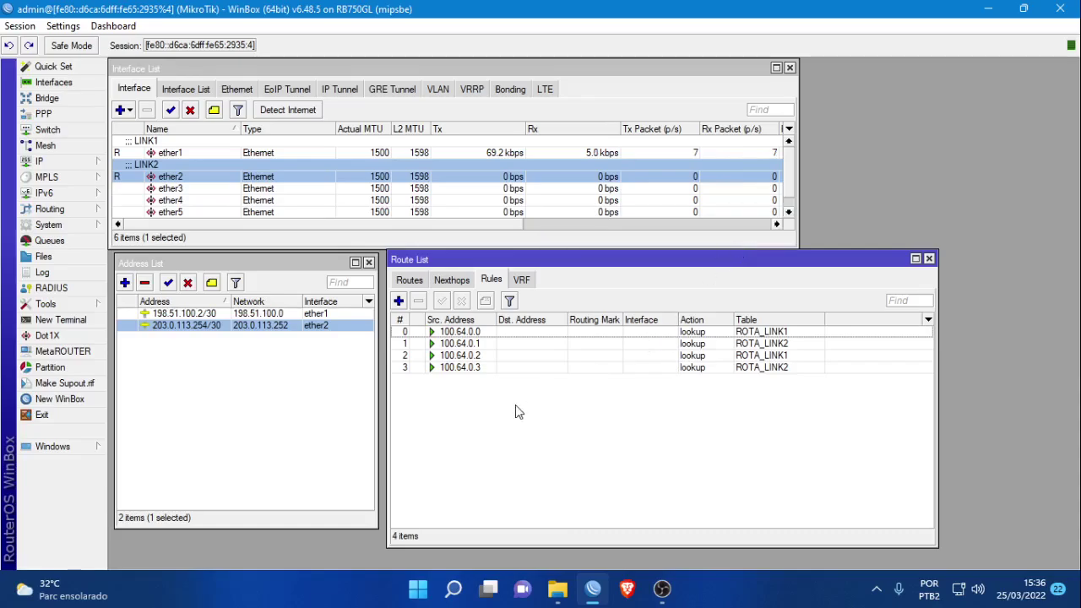
# Step: Add a policy routing rule that looks up source address 100.64.0.254 in table ROTA_LINK1
pyautogui.click(399, 302)
pyautogui.click(622, 243)
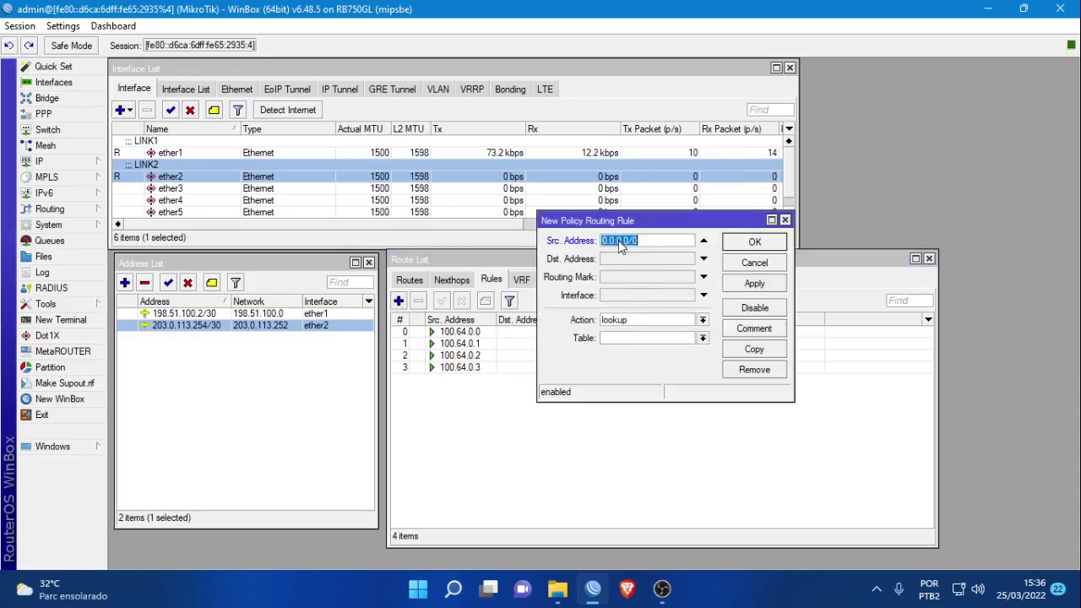
pyautogui.write('100.64.0')
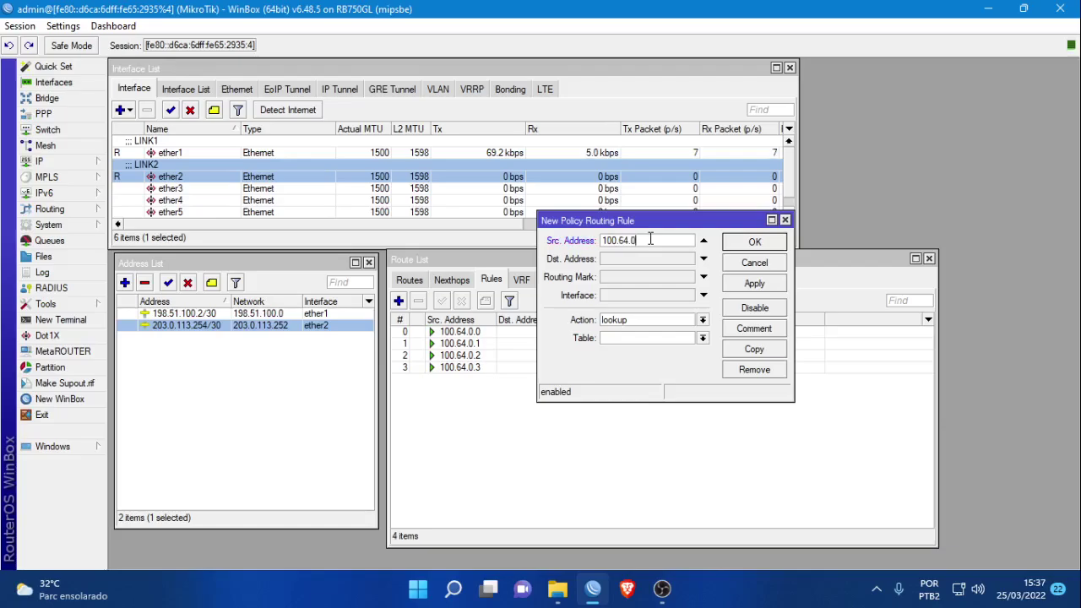
pyautogui.write('.254')
pyautogui.click(702, 338)
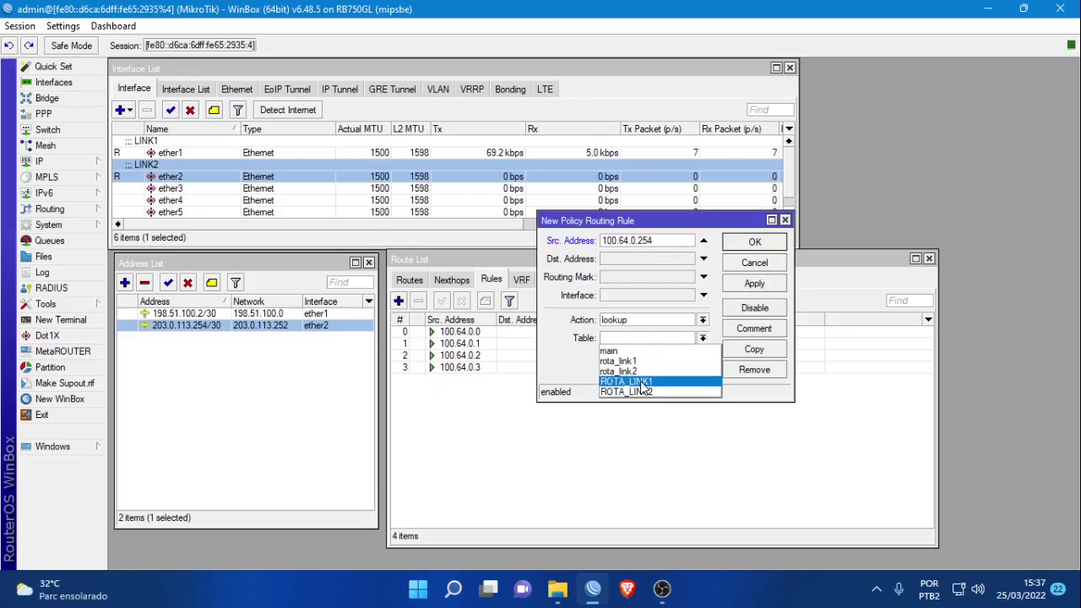
pyautogui.click(641, 384)
pyautogui.click(745, 249)
# Step: Add a policy routing rule that looks up source address 100.64.0.255 in table ROTA_LINK2, and shift the Route List window slightly
pyautogui.click(398, 302)
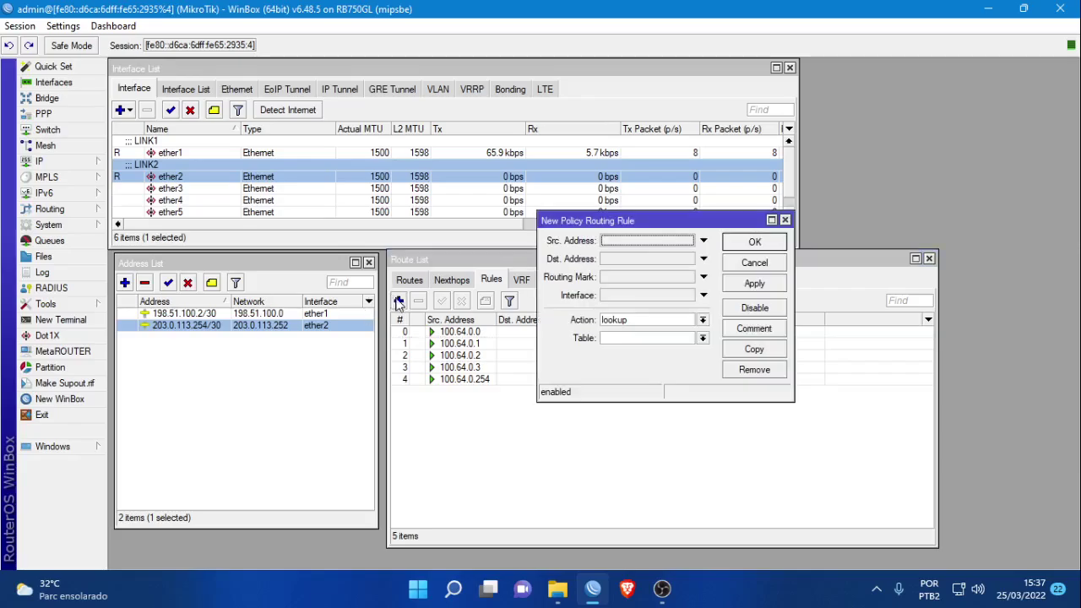
pyautogui.click(626, 240)
pyautogui.write('100.64')
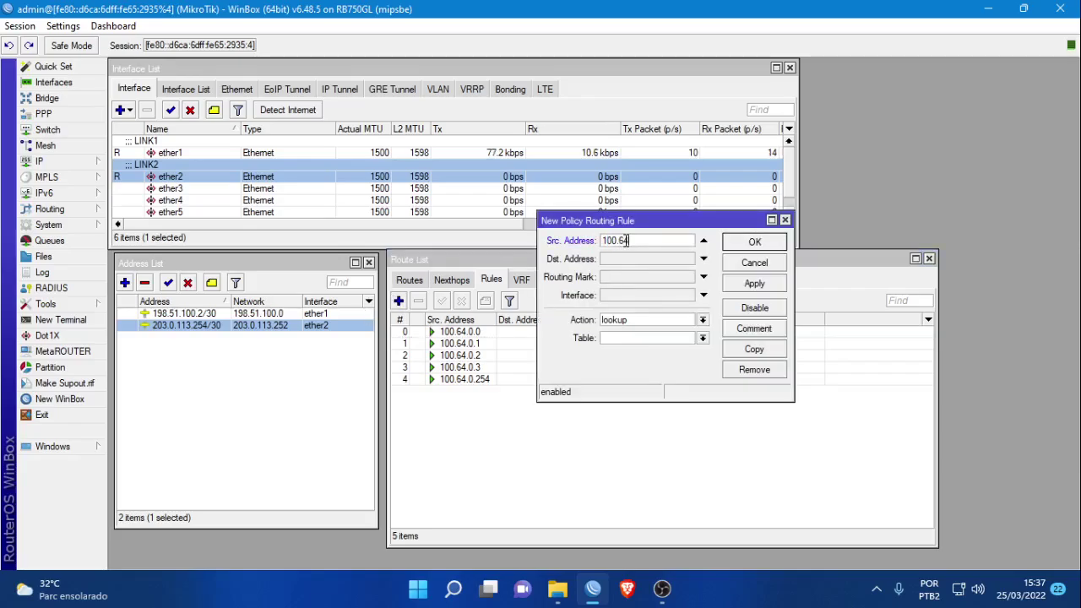
pyautogui.write('.0.255')
pyautogui.click(703, 338)
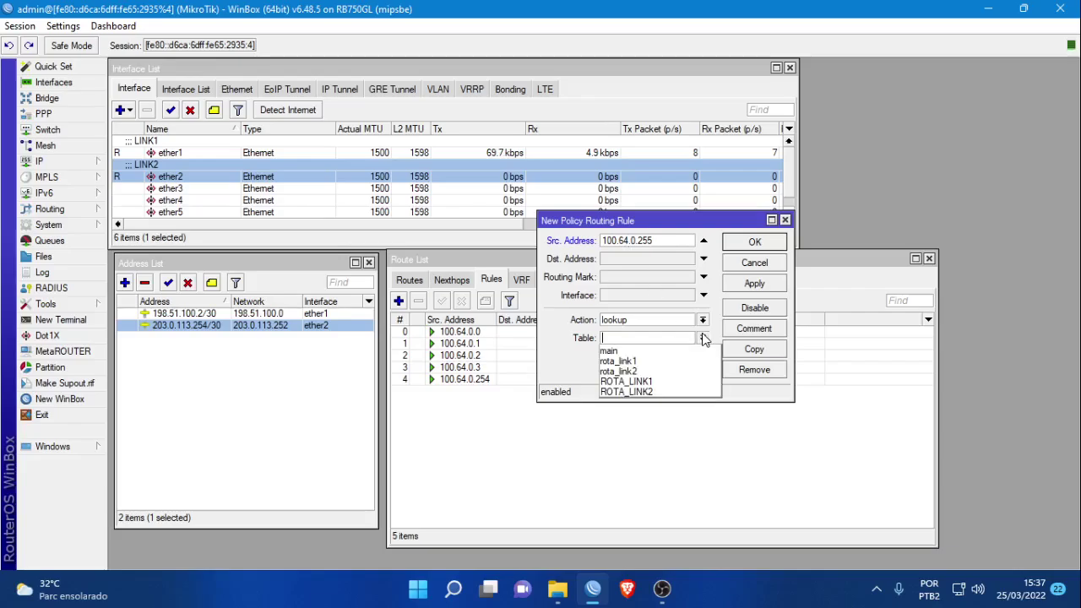
pyautogui.click(639, 392)
pyautogui.click(735, 242)
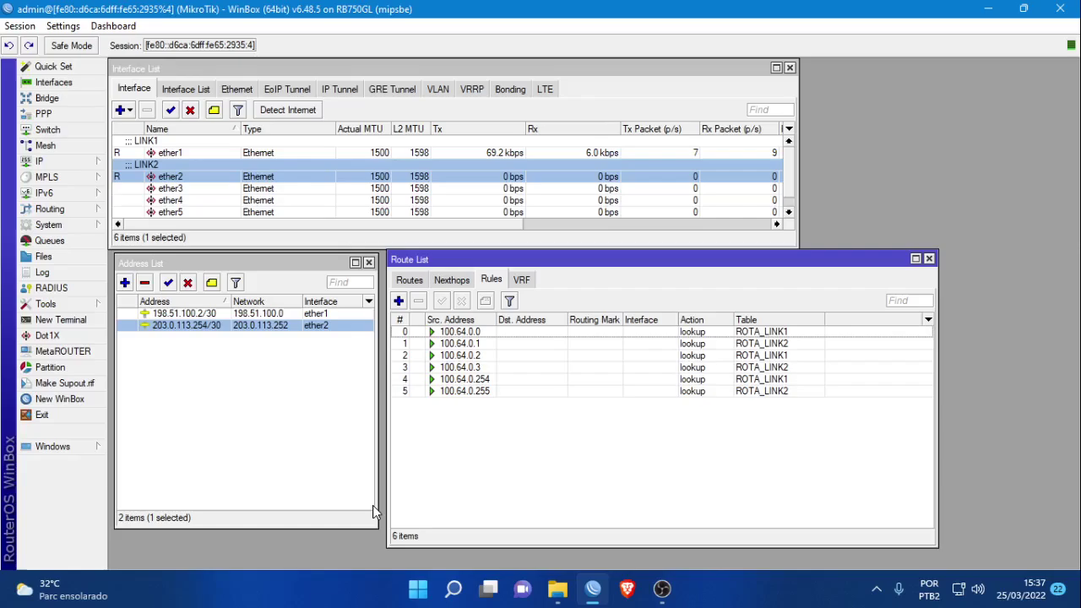
pyautogui.moveTo(426, 259); pyautogui.dragTo(457, 271)
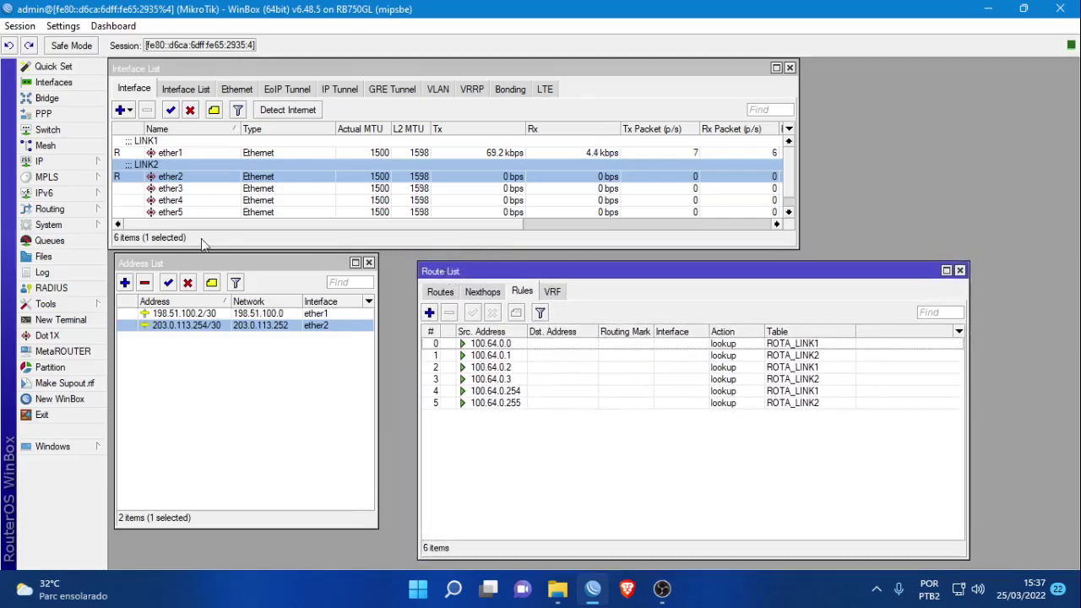
# Step: Check the router's bridge interfaces and assign the IP address 100.64.0.0 to the lo0 bridge
pyautogui.click(45, 97)
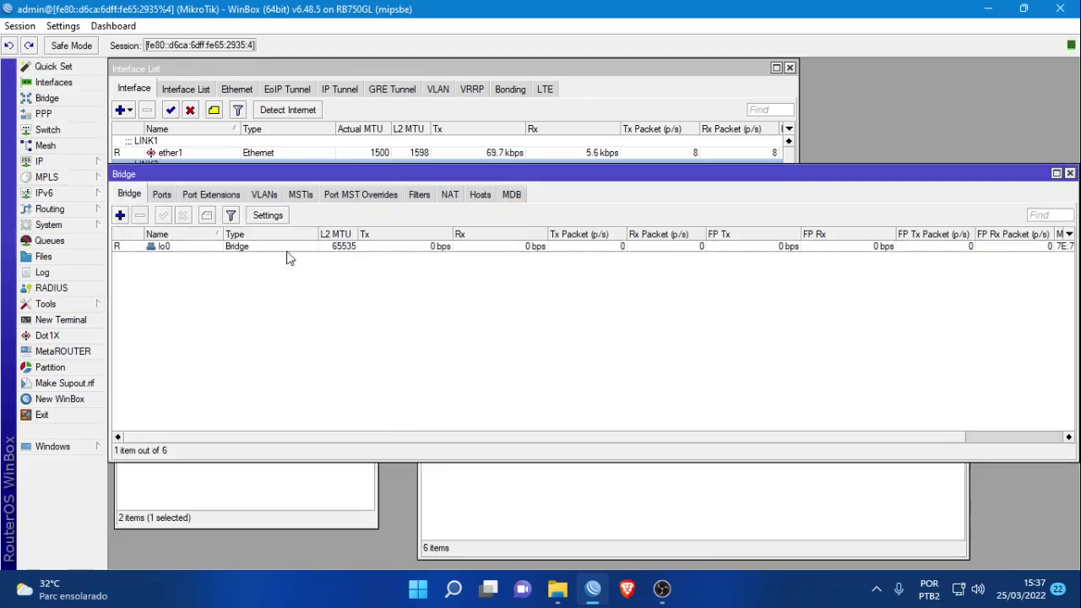
pyautogui.click(1068, 173)
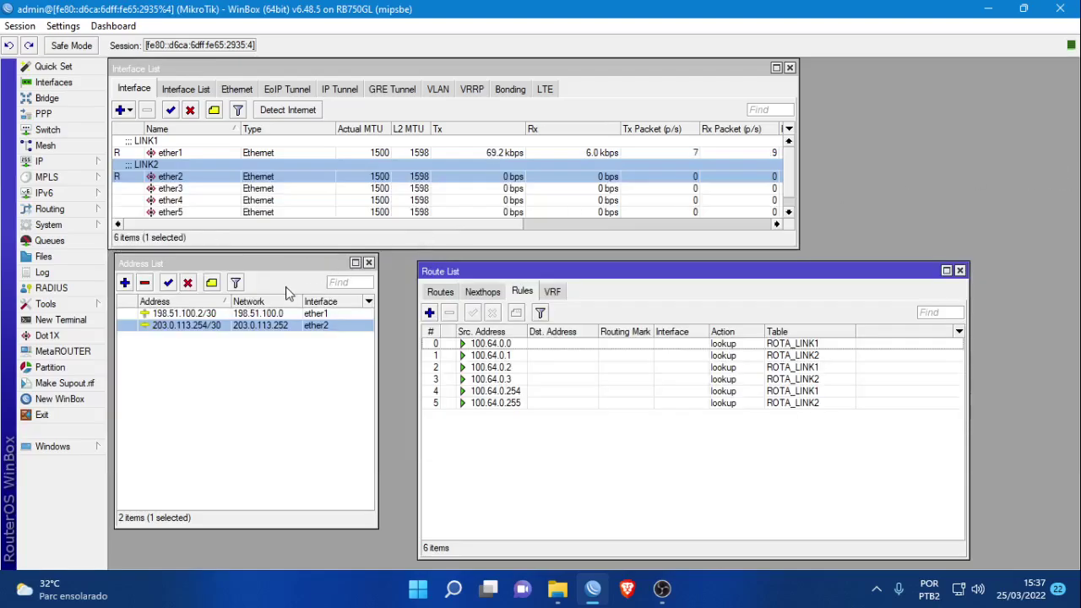
pyautogui.click(124, 282)
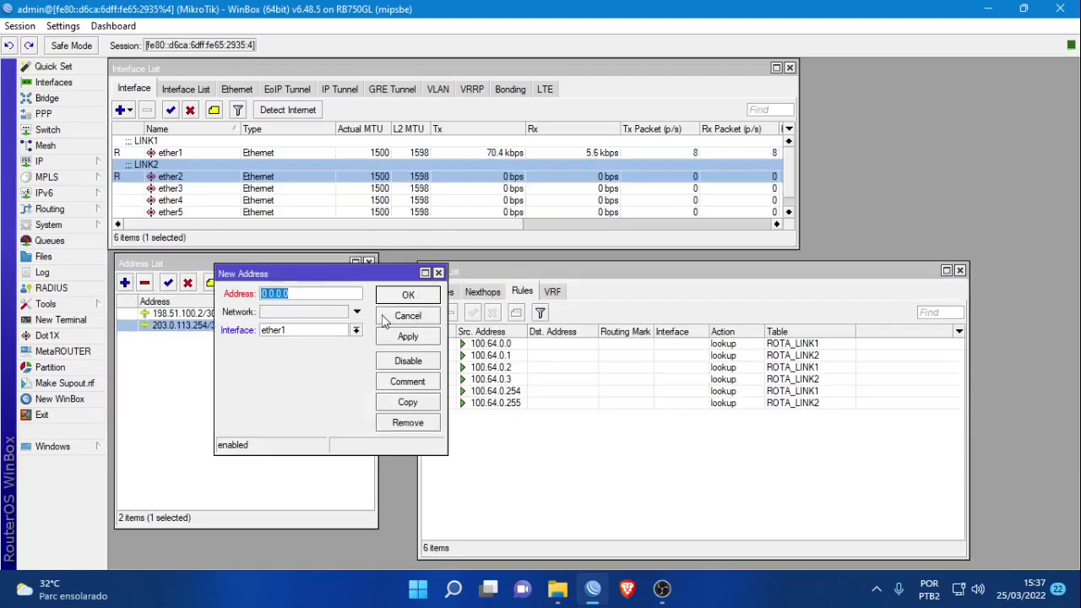
pyautogui.write('100.64.0.0')
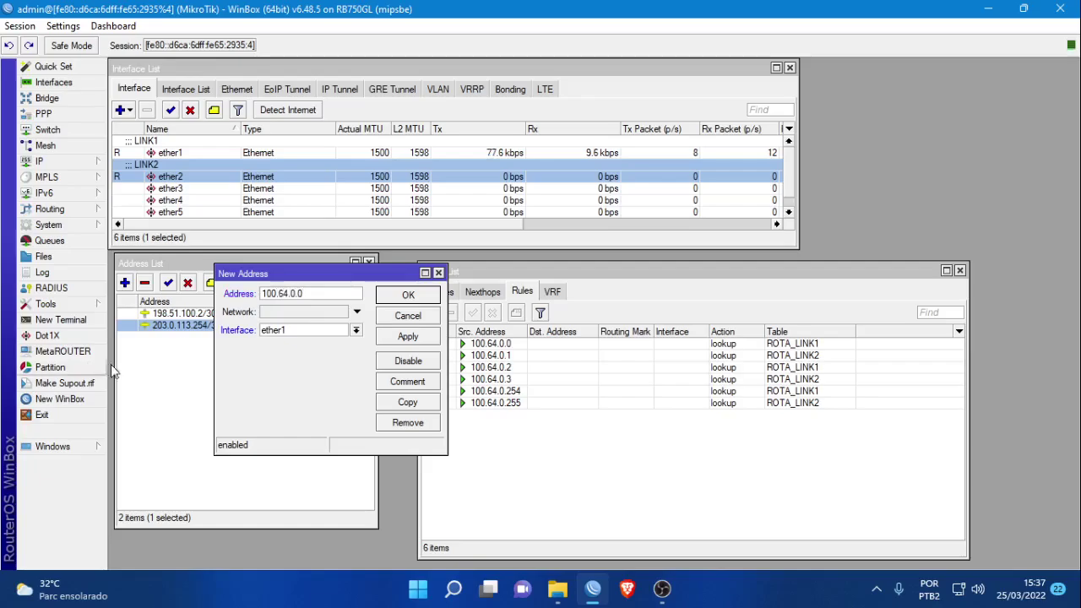
pyautogui.click(313, 334)
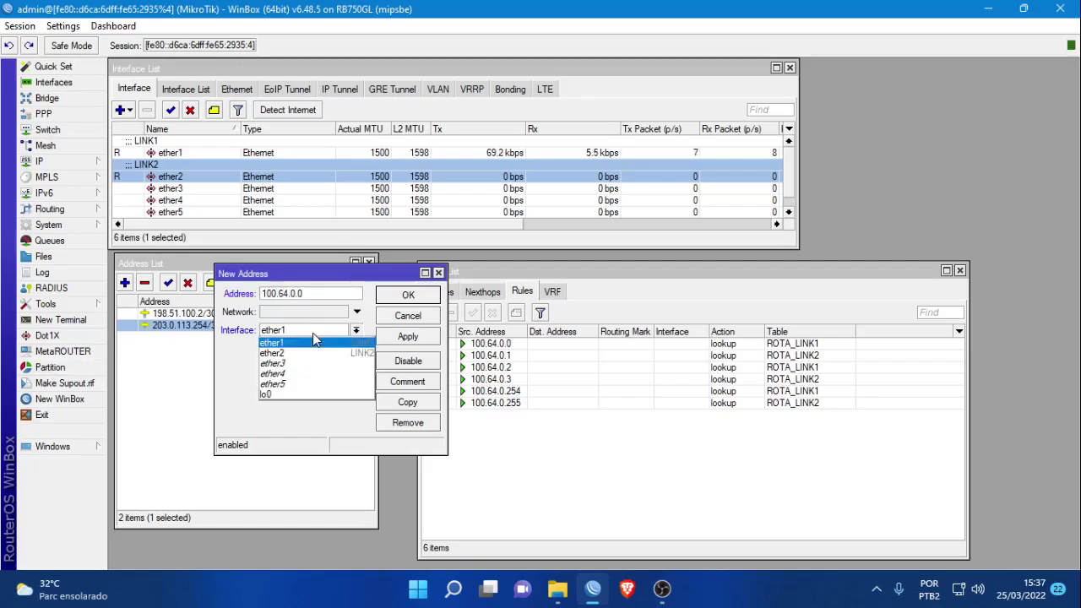
pyautogui.click(278, 393)
pyautogui.click(408, 294)
# Step: Assign the IP address 100.64.0.1 to the lo0 bridge
pyautogui.click(125, 282)
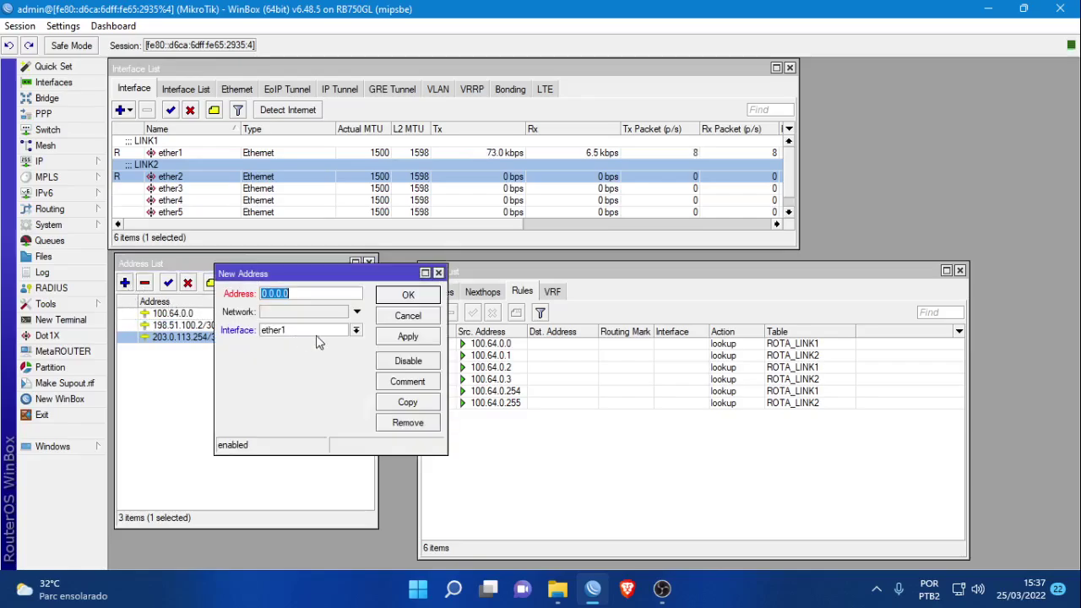
pyautogui.write('100.64.0.1')
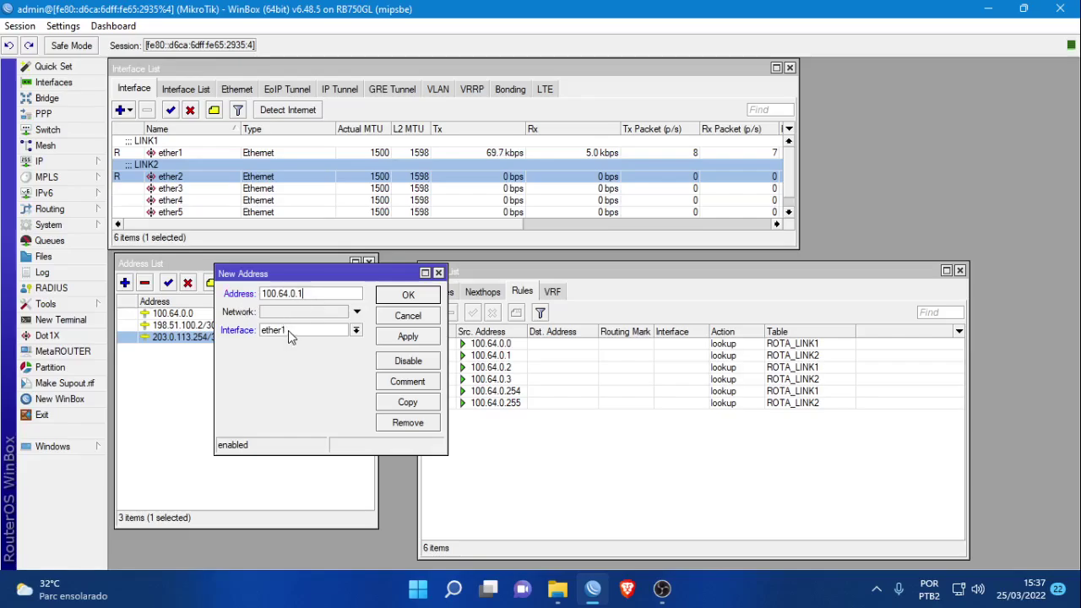
pyautogui.click(288, 330)
pyautogui.click(297, 394)
pyautogui.click(408, 295)
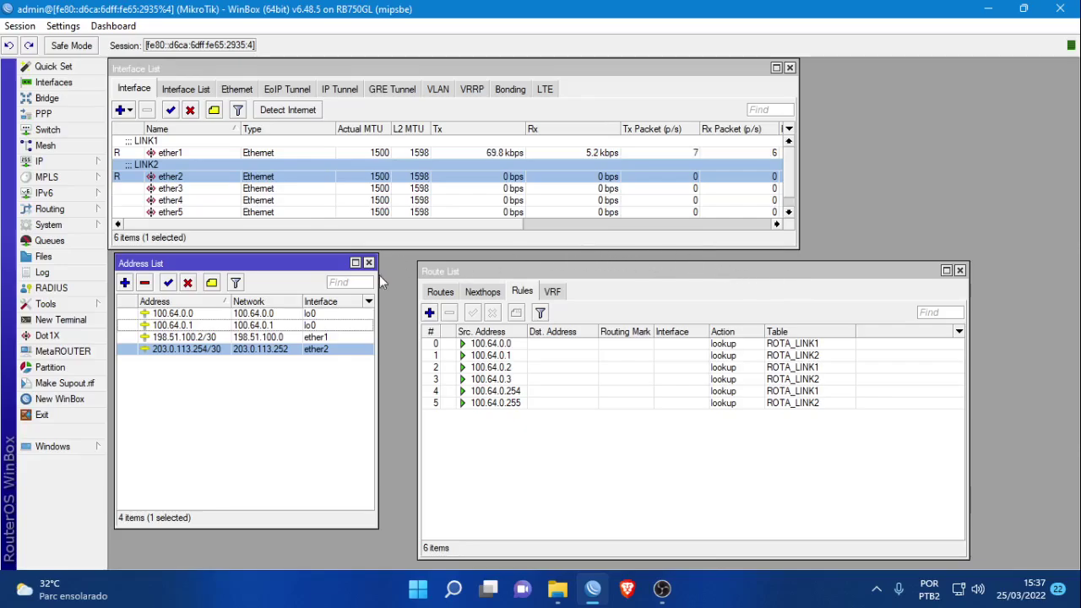
# Step: Start a continuous ping to 8.8.8.8 using source address 100.64.0.0
pyautogui.click(46, 304)
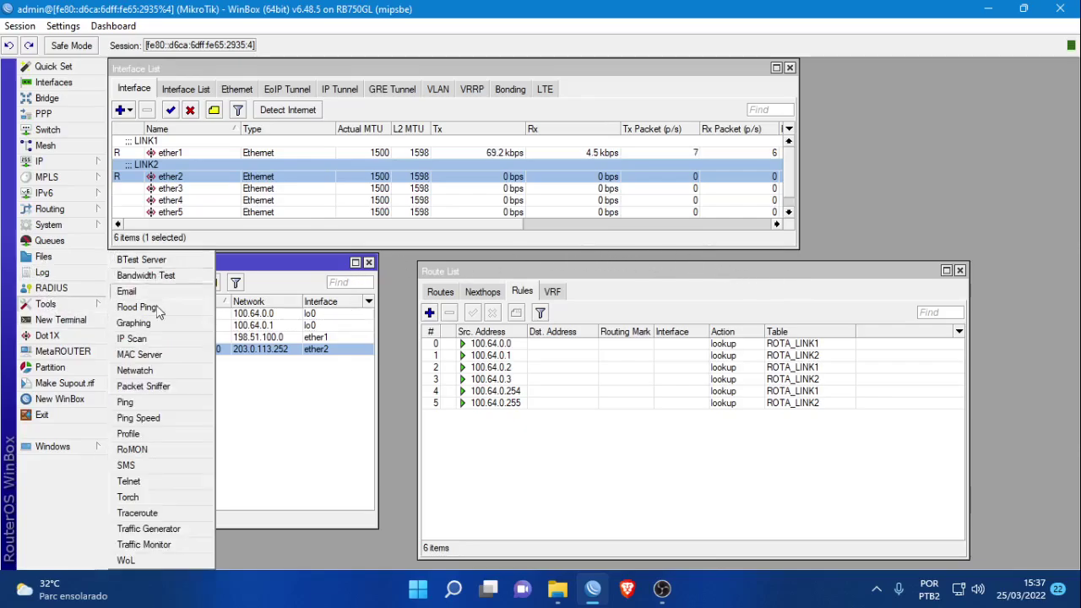
pyautogui.click(129, 402)
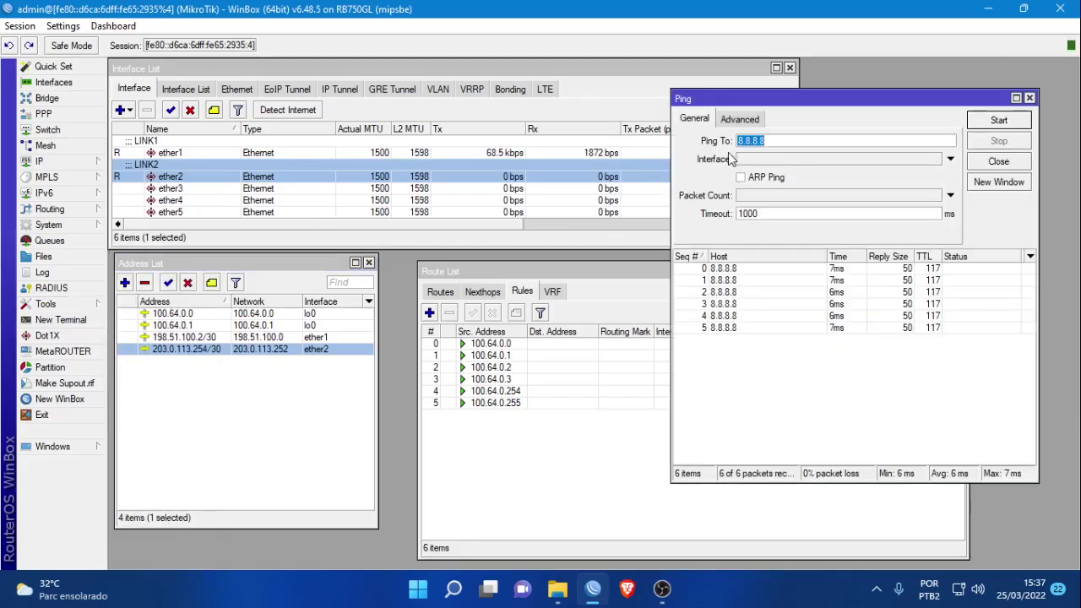
pyautogui.click(741, 120)
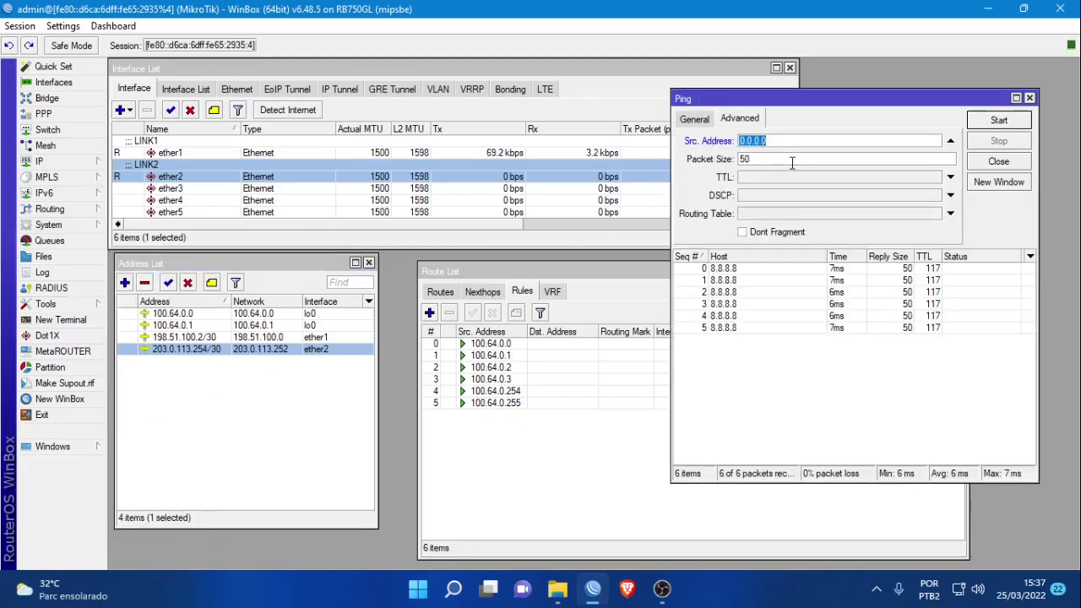
pyautogui.write('100.64.0.0')
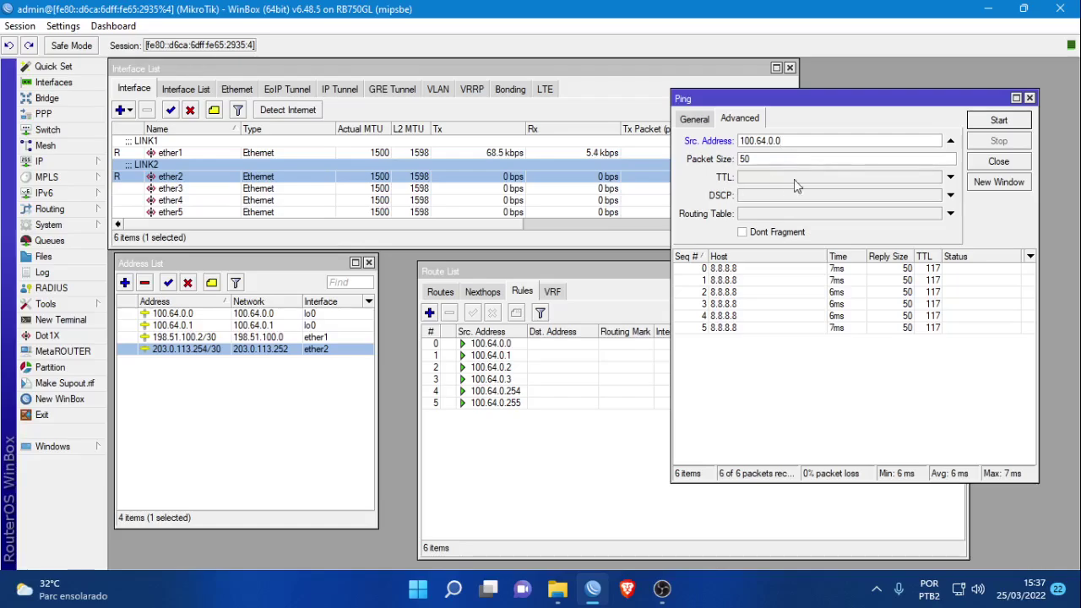
pyautogui.click(984, 121)
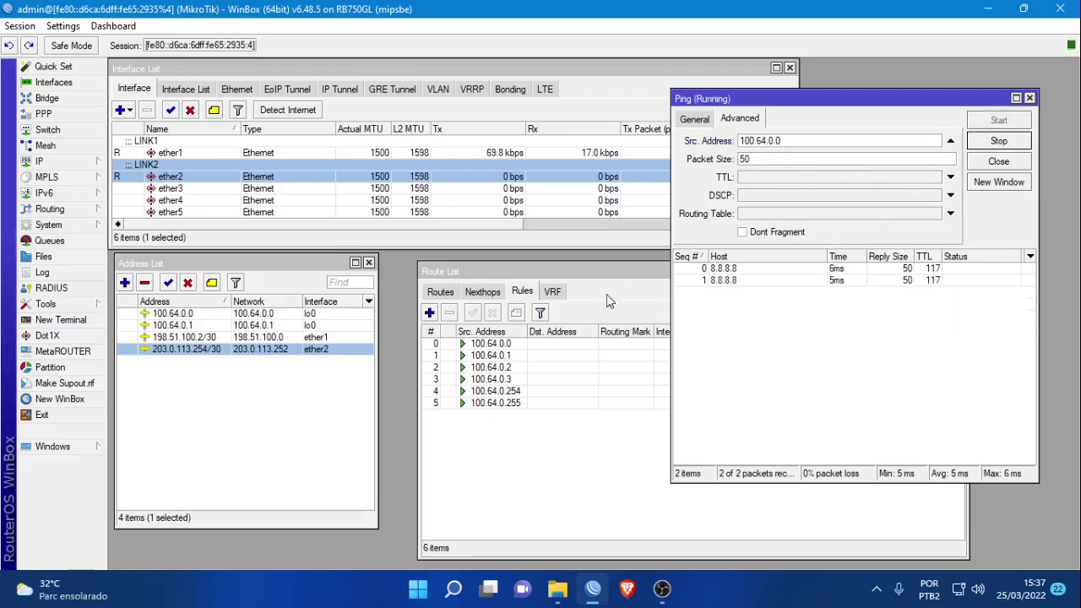
# Step: Start a second ping to 8.8.8.8 using source address 100.64.0.1, keeping the interface traffic for both links in view
pyautogui.click(999, 182)
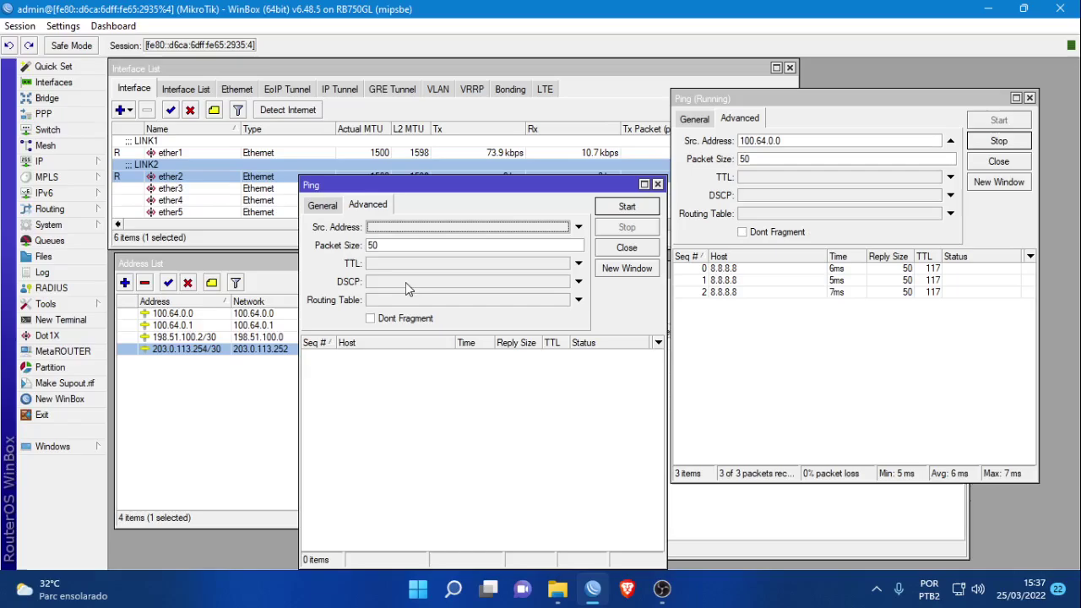
pyautogui.click(322, 205)
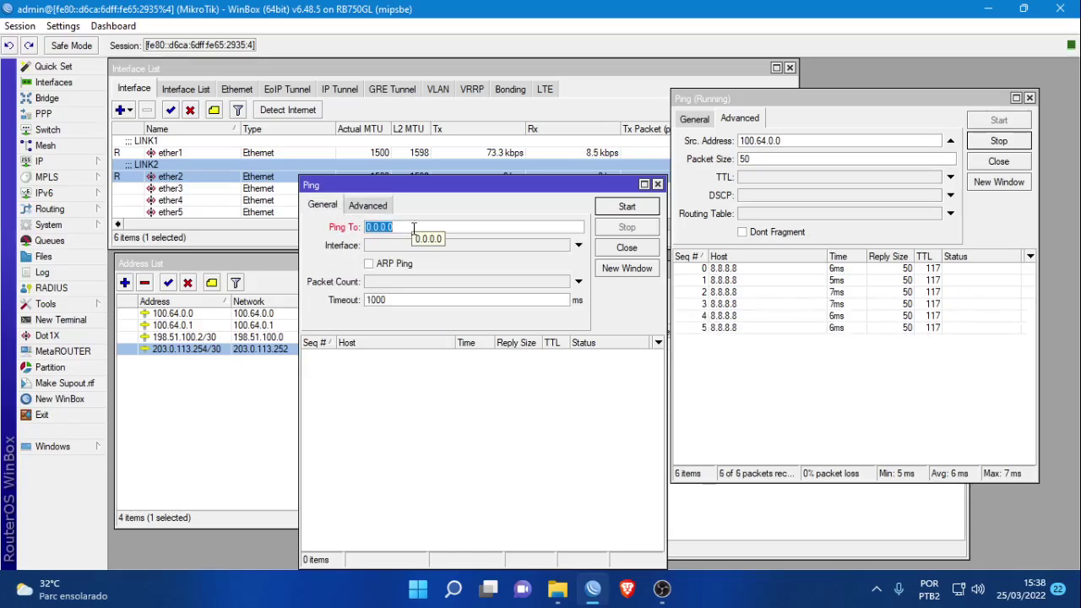
pyautogui.write('8.8.8.8')
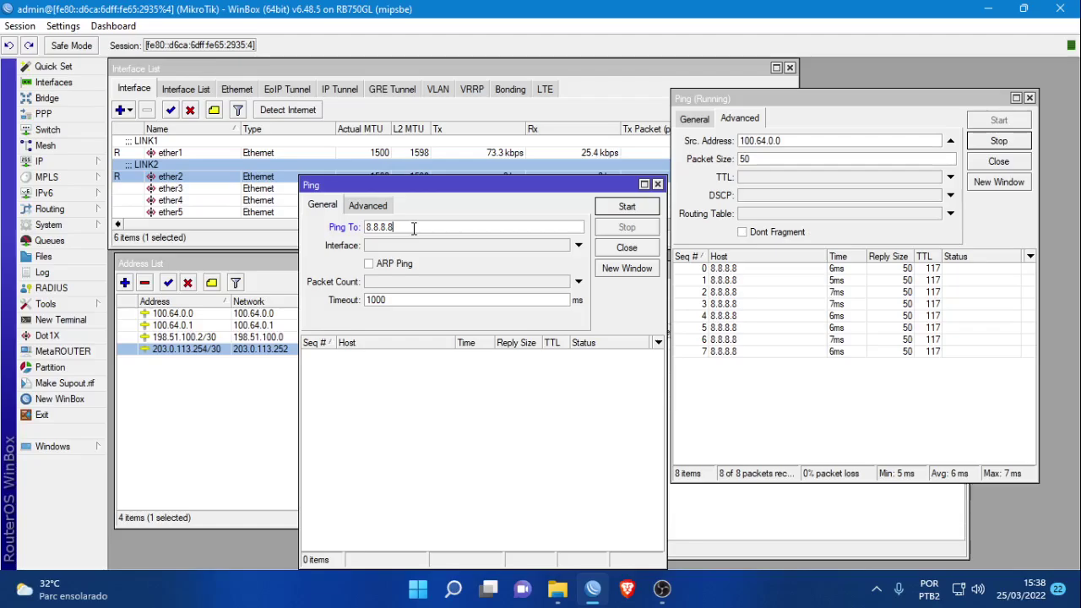
pyautogui.click(368, 205)
pyautogui.click(424, 226)
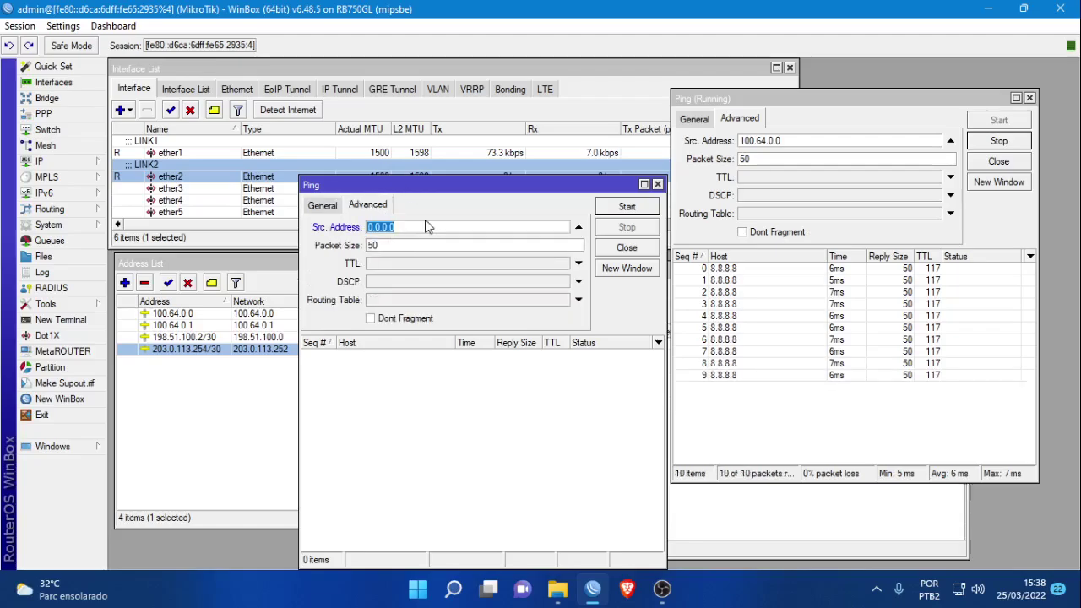
pyautogui.write('100.64.')
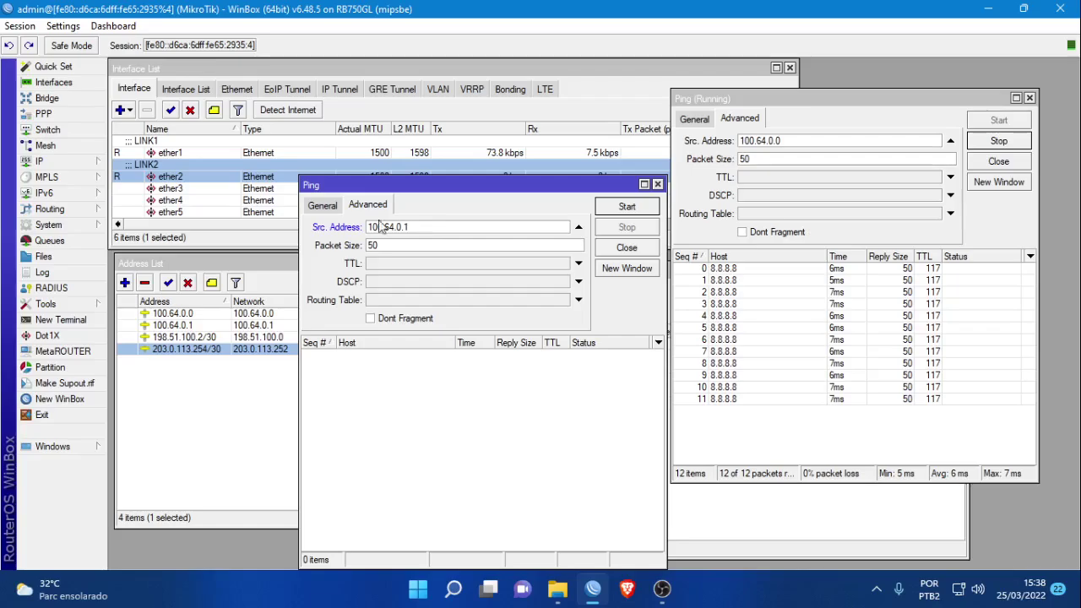
pyautogui.click(628, 209)
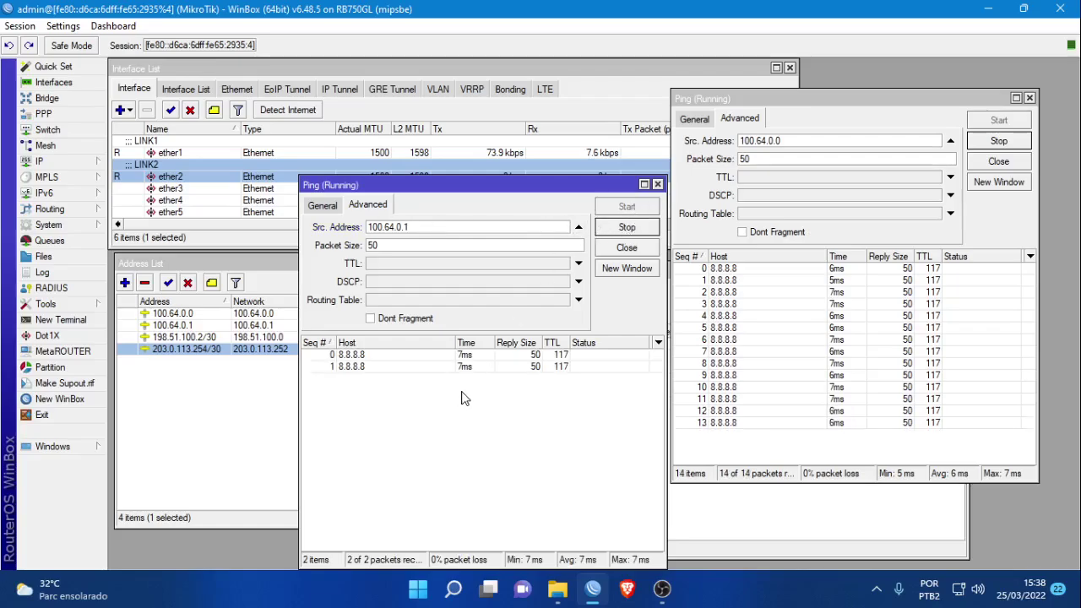
pyautogui.moveTo(438, 185); pyautogui.dragTo(449, 206)
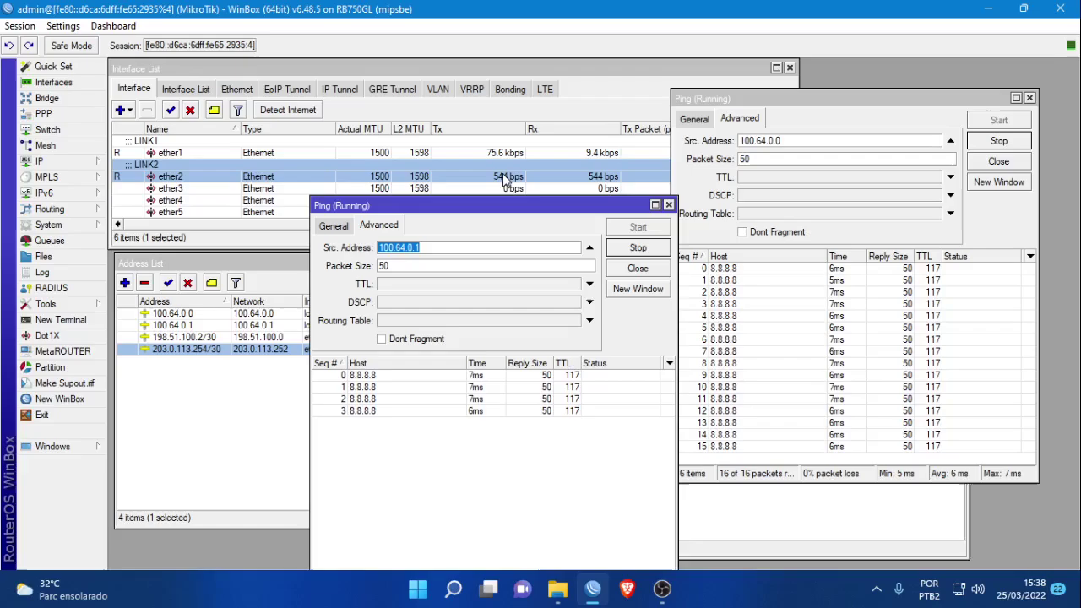
# Step: Examine the firewall's tracked connections in a maximized view, comparing reply destination addresses and protocol for sources 100.64.0.0 and 100.64.0.1
pyautogui.click(39, 161)
pyautogui.click(144, 274)
pyautogui.moveTo(805, 359); pyautogui.dragTo(684, 240)
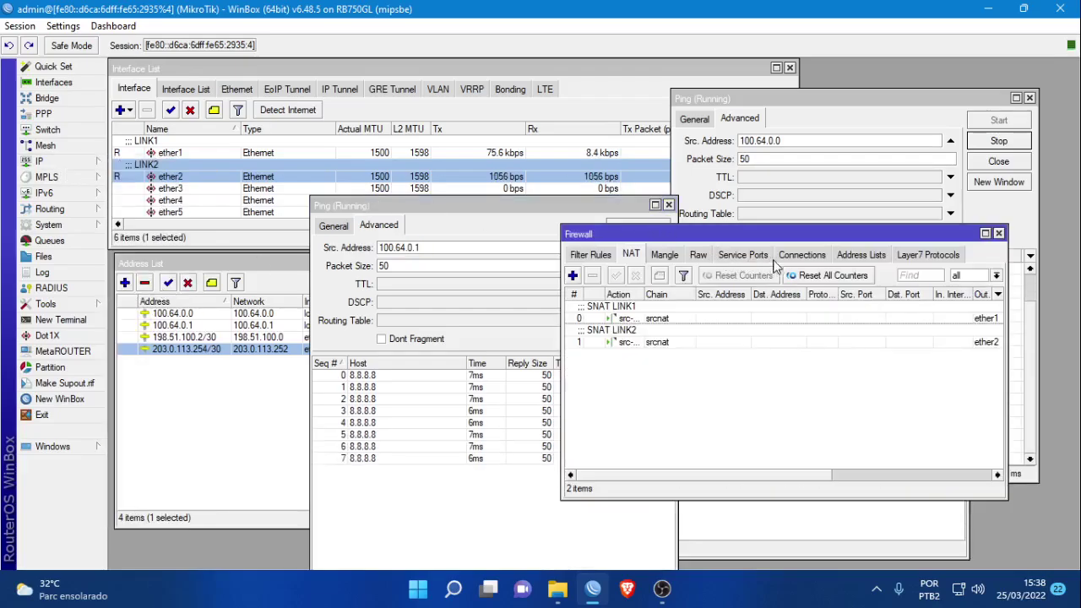
pyautogui.click(801, 254)
pyautogui.doubleClick(619, 236)
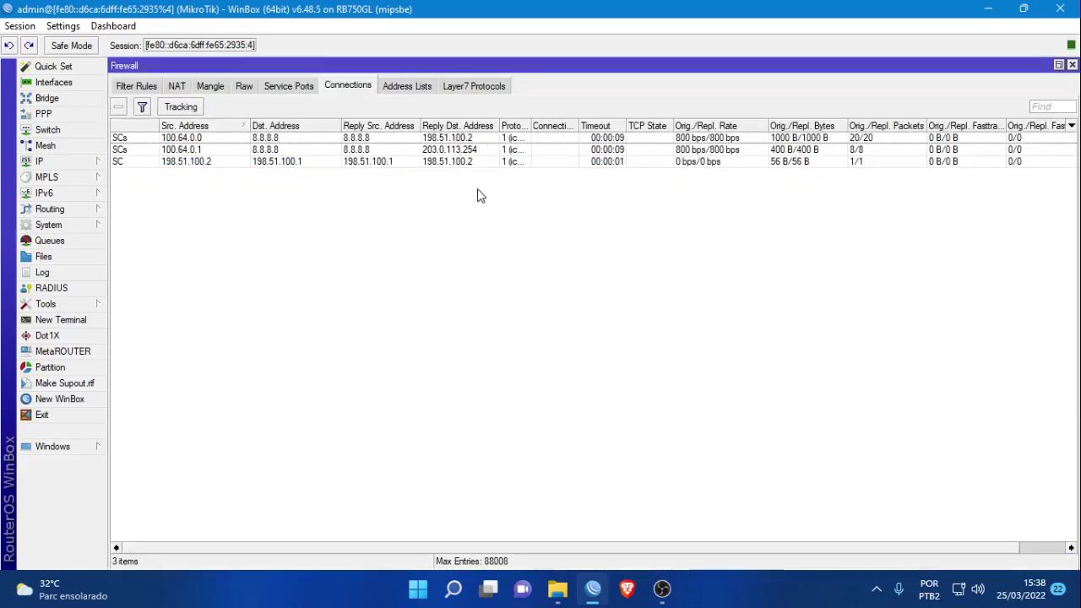
pyautogui.click(282, 139)
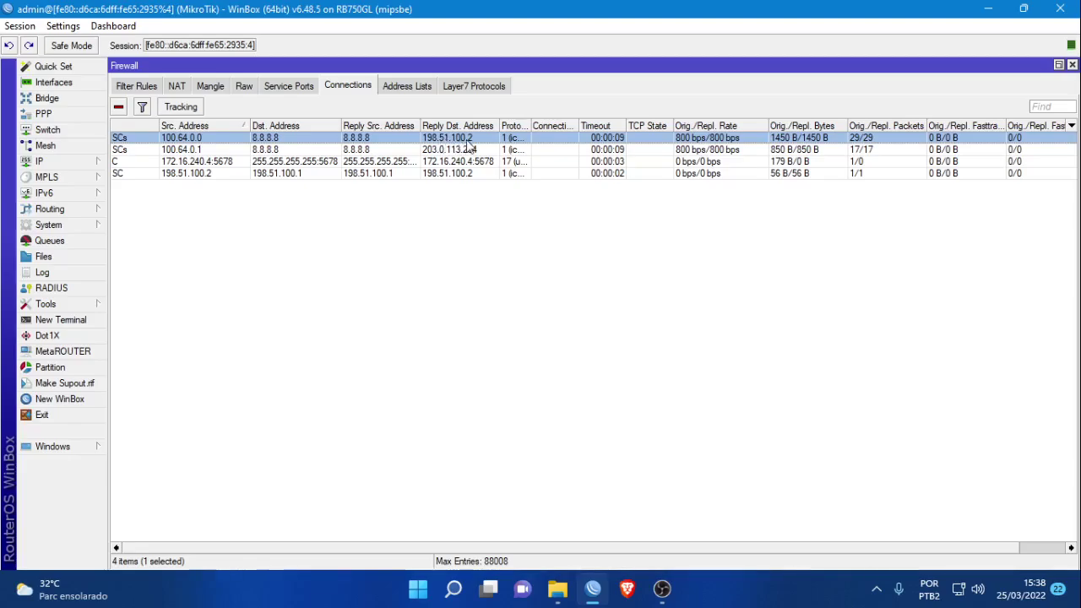
pyautogui.click(201, 152)
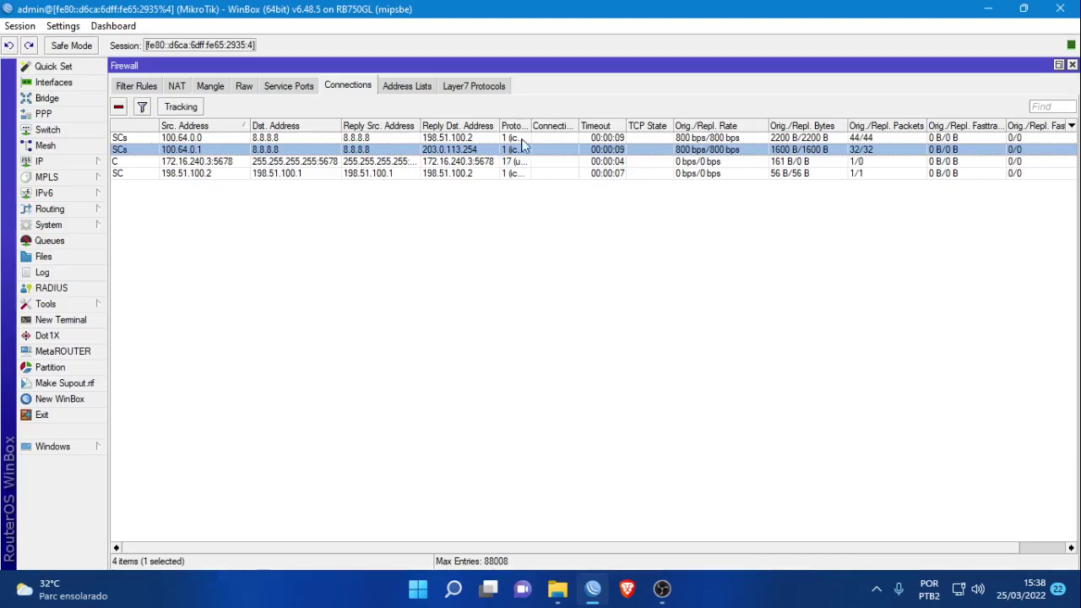
pyautogui.moveTo(529, 125); pyautogui.dragTo(551, 125)
pyautogui.doubleClick(461, 139)
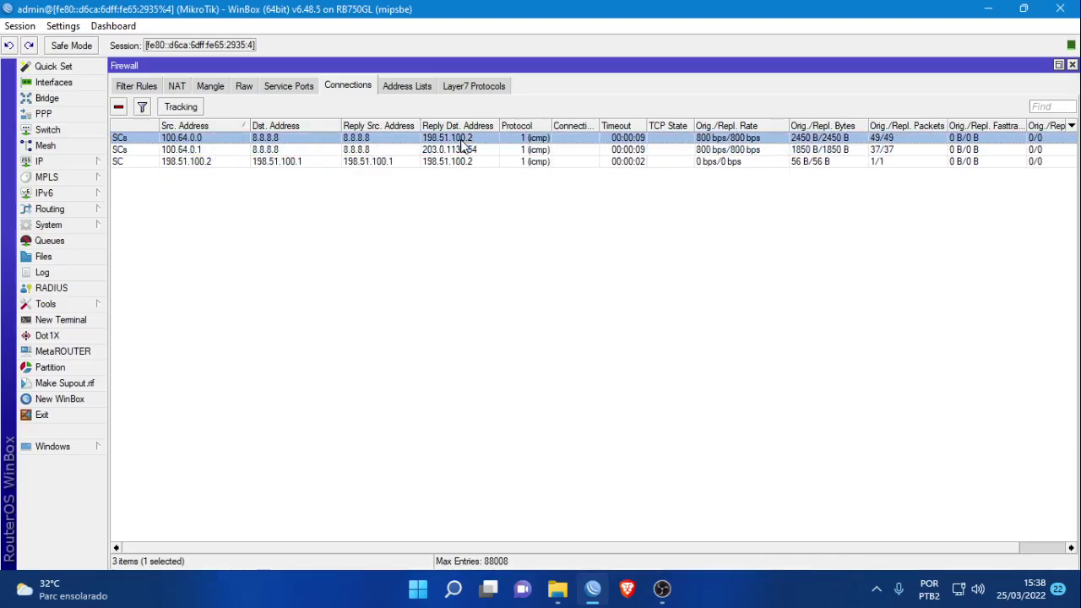
pyautogui.click(714, 207)
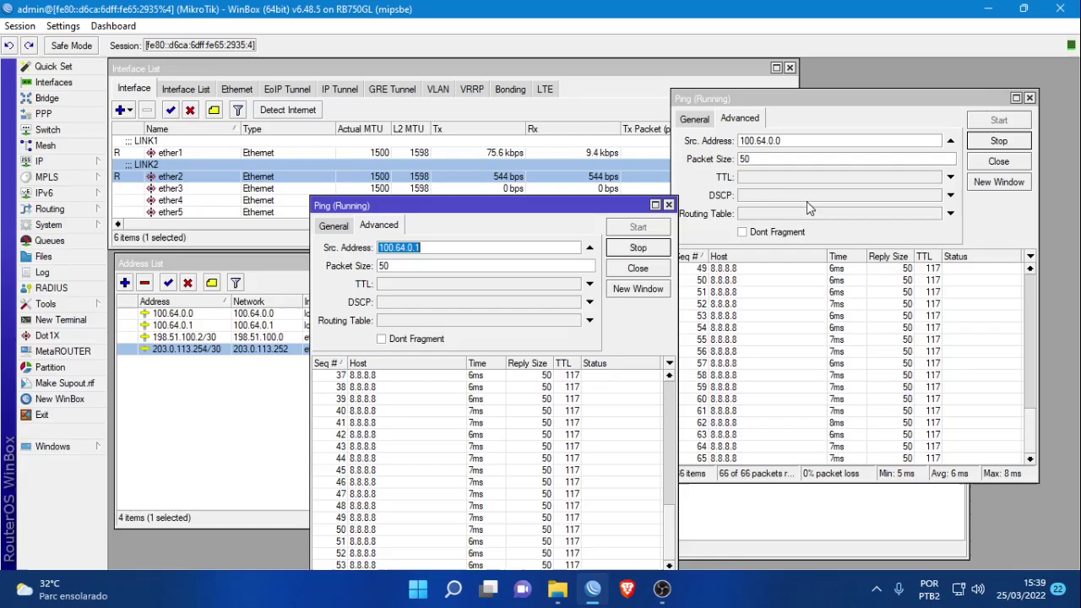
# Step: Close both running ping tests to end the link check
pyautogui.click(638, 268)
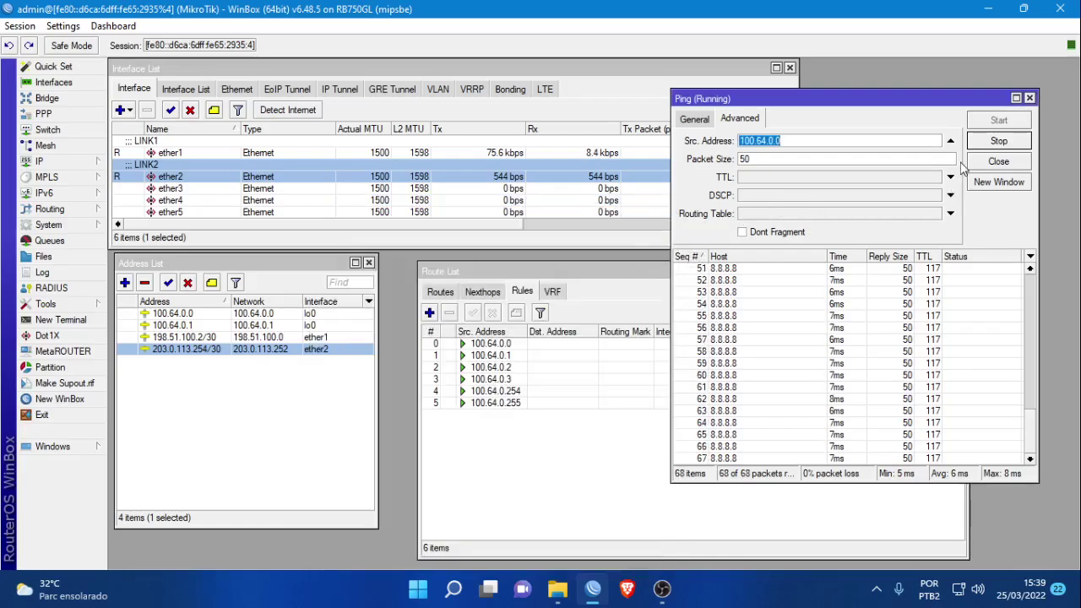
pyautogui.click(997, 162)
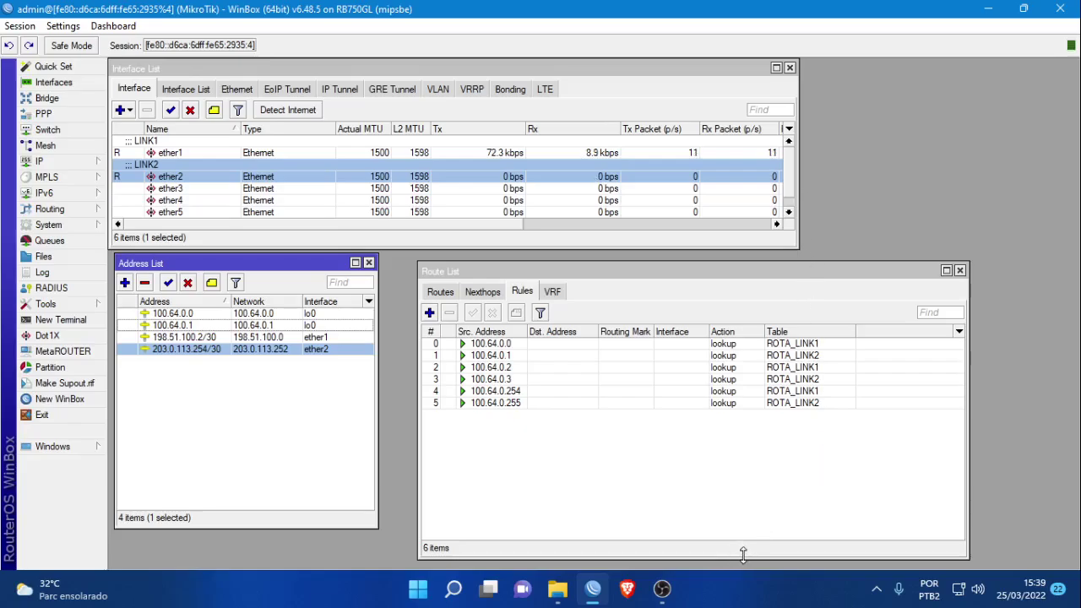
pyautogui.click(749, 601)
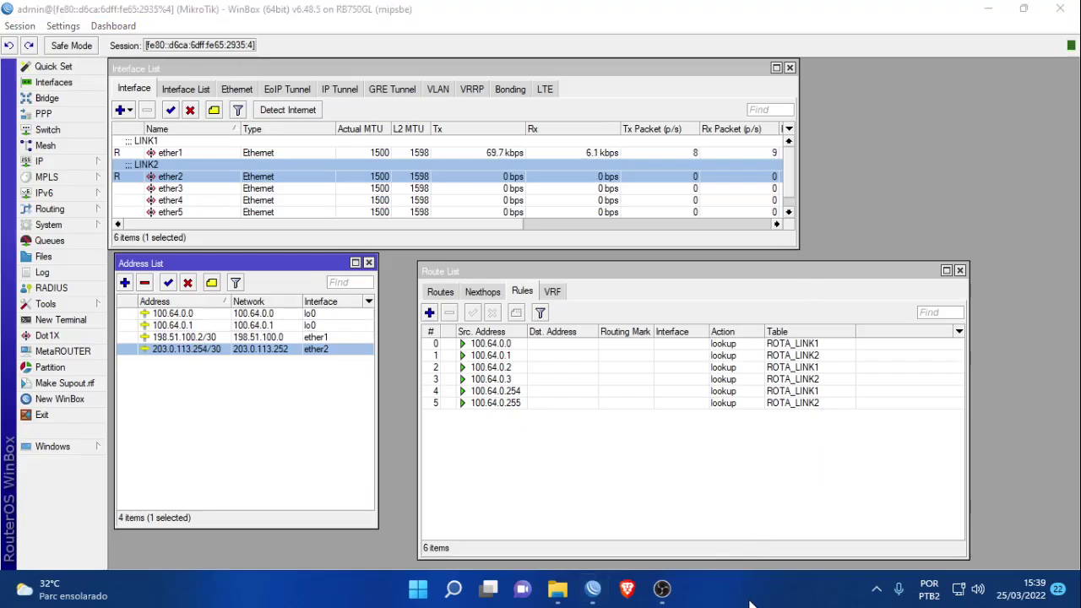